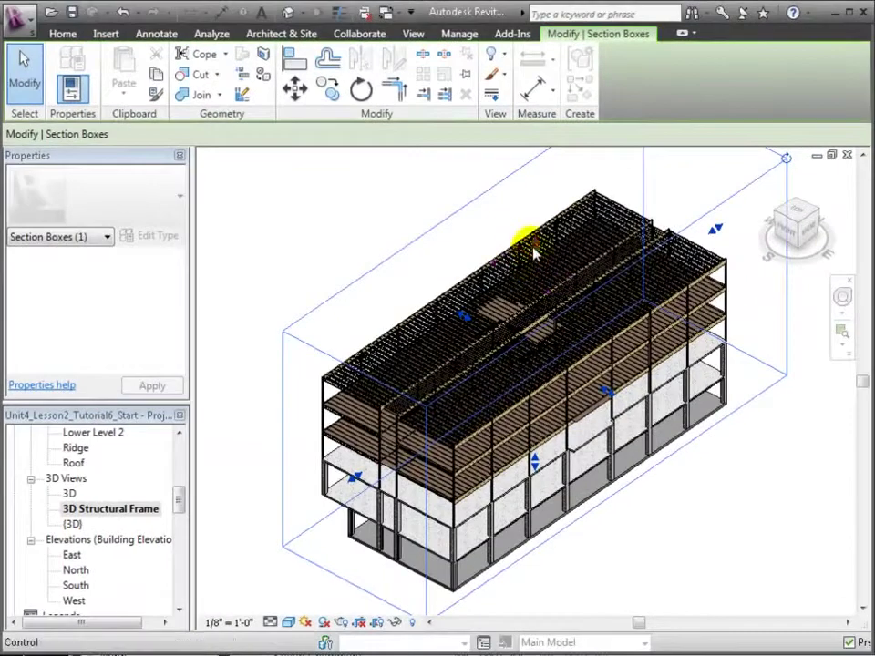
Drag the section box top down to the lowest level, exposing the ground slab, columns and foundation walls
{"action": "left_click_drag", "start_coordinate": [534, 252], "coordinate": [537, 412]}
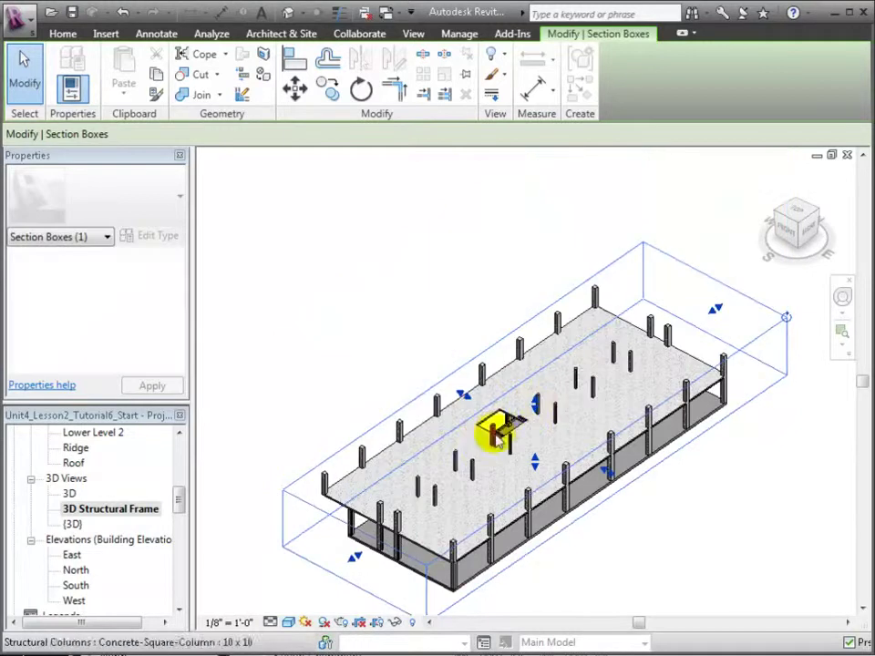
Turn on Architectural Model.rvt under Revit Links in this view's Visibility/Graphic Overrides
{"action": "key", "text": "v"}
{"action": "key", "text": "g"}
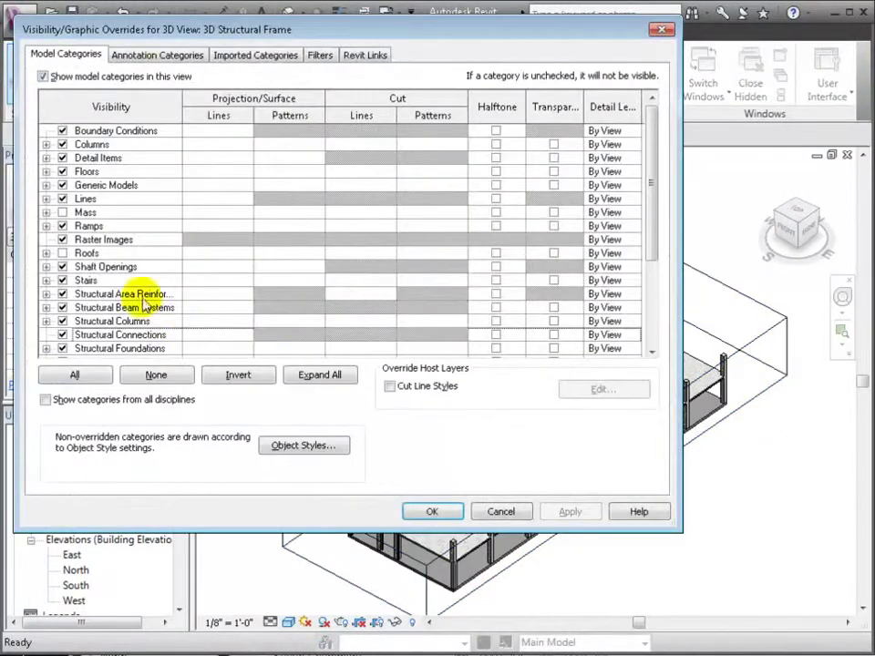
{"action": "left_click", "coordinate": [96, 294]}
{"action": "scroll", "coordinate": [96, 294], "scroll_direction": "down", "scroll_amount": 3}
{"action": "left_click", "coordinate": [68, 334]}
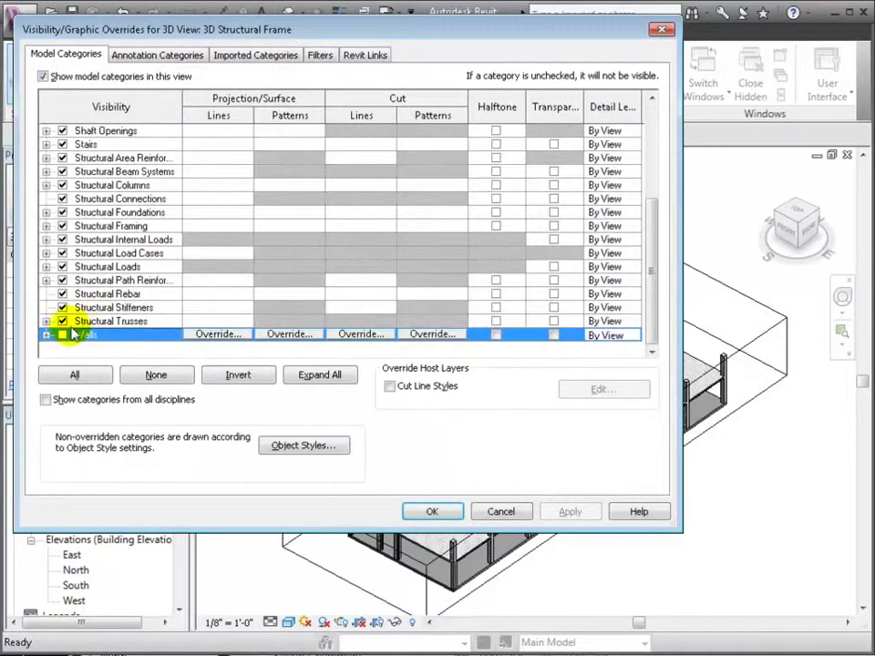
{"action": "left_click", "coordinate": [365, 54]}
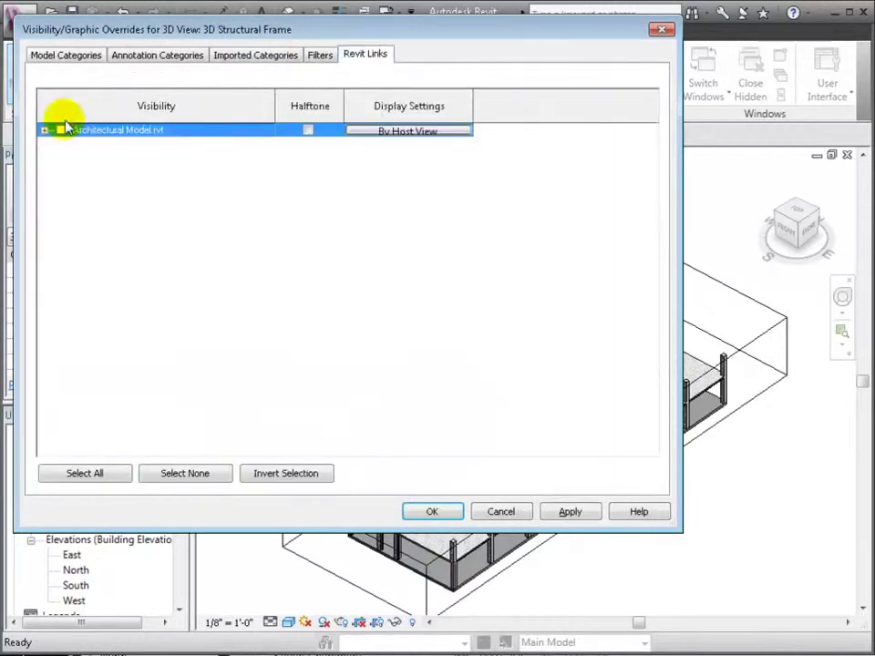
{"action": "left_click", "coordinate": [581, 512]}
{"action": "left_click", "coordinate": [447, 519]}
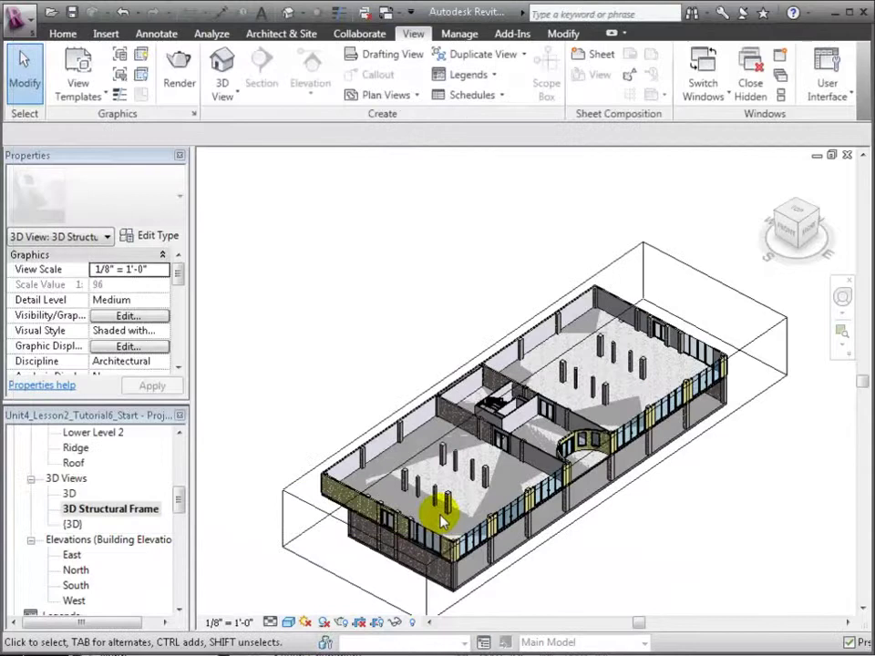
Scroll the Project Browser up to reveal the Structural Plans, Level 1 through Roof
{"action": "scroll", "coordinate": [463, 416], "scroll_direction": "up", "scroll_amount": 2}
{"action": "scroll", "coordinate": [461, 405], "scroll_direction": "up", "scroll_amount": 3}
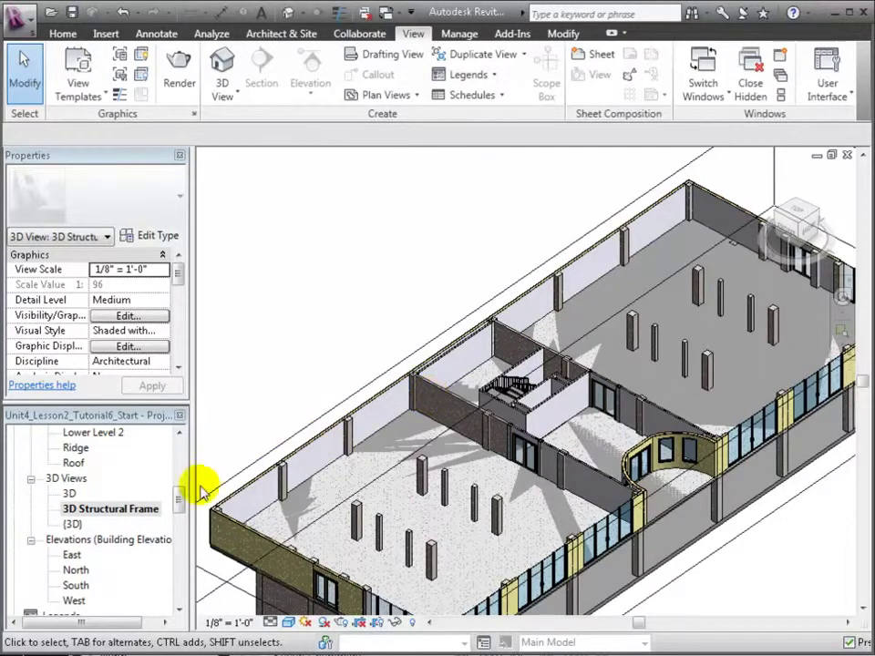
{"action": "left_click_drag", "start_coordinate": [178, 499], "coordinate": [179, 452]}
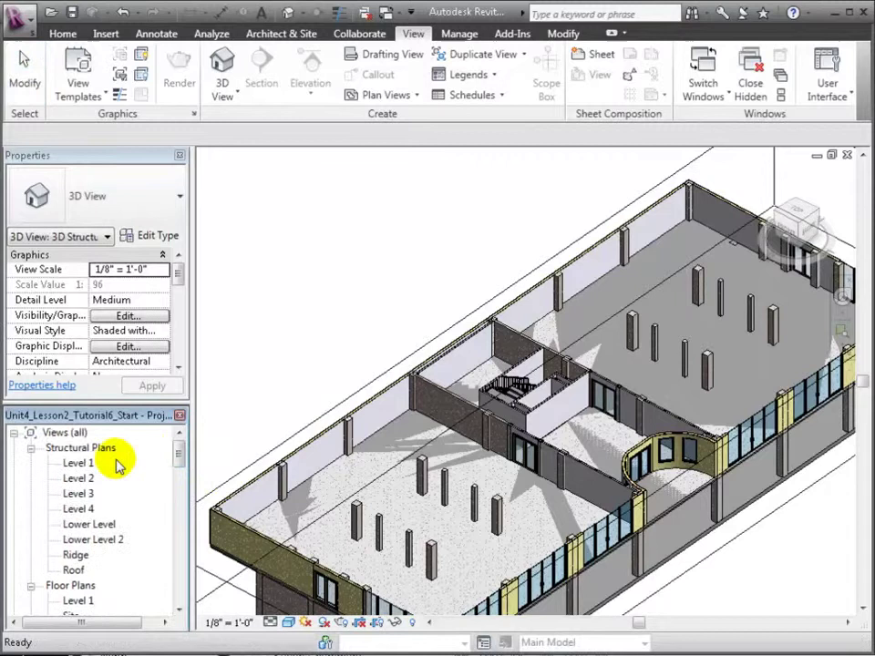
Open the Level 1 structural plan and turn on the linked Architectural Model.rvt
{"action": "double_click", "coordinate": [80, 465]}
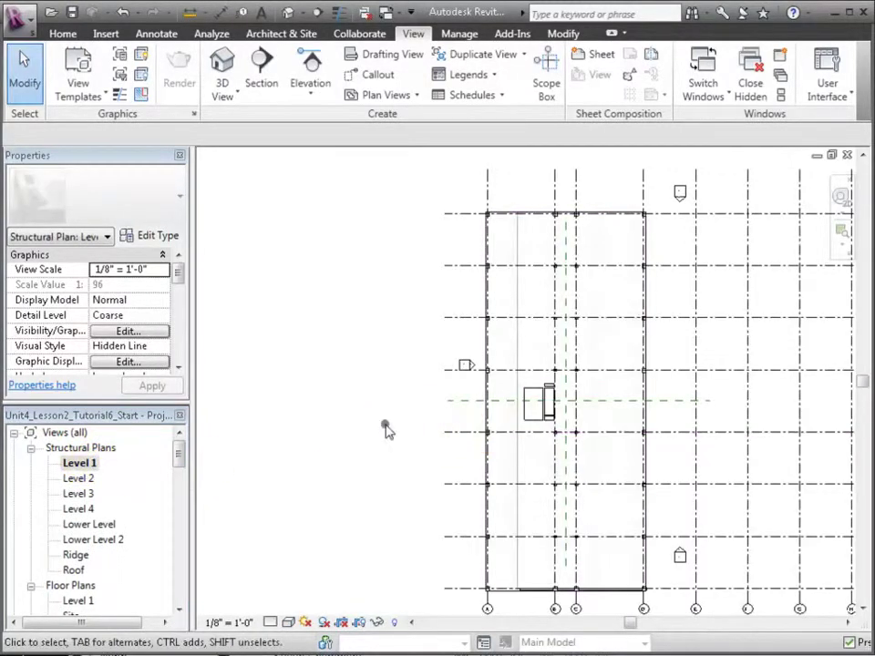
{"action": "key", "text": "v"}
{"action": "key", "text": "g"}
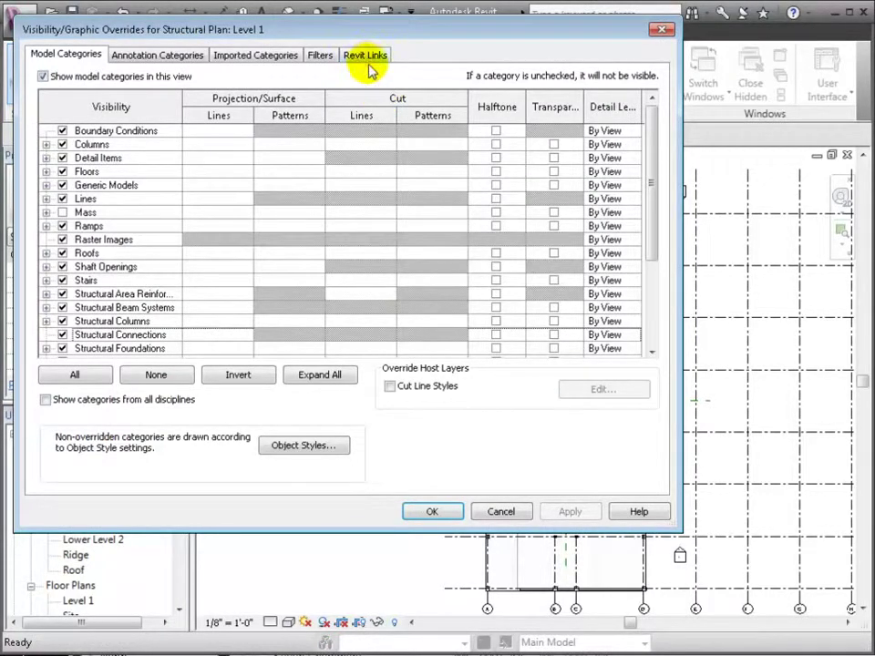
{"action": "left_click", "coordinate": [364, 55]}
{"action": "left_click", "coordinate": [61, 131]}
{"action": "left_click", "coordinate": [571, 513]}
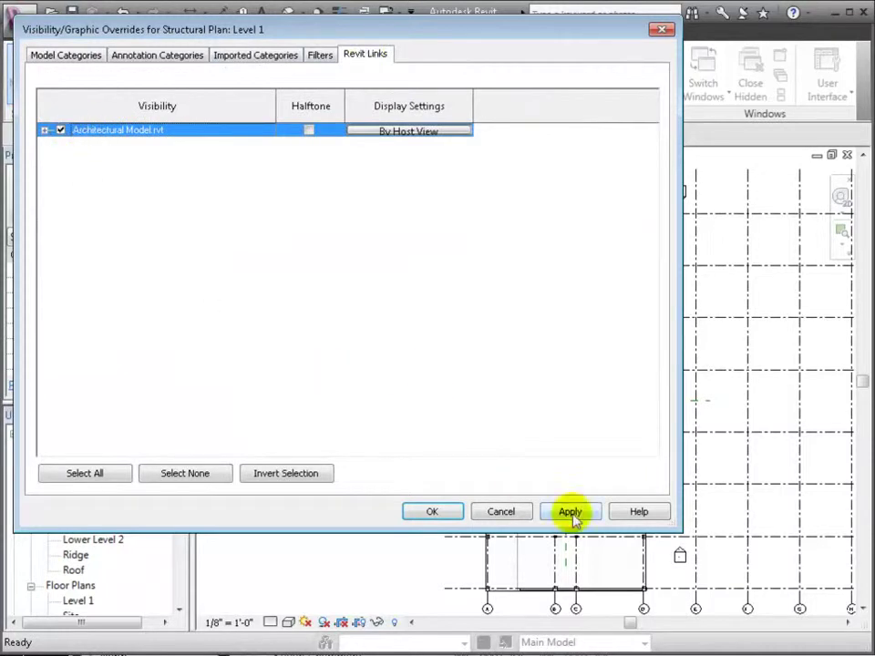
{"action": "left_click", "coordinate": [430, 512]}
Pan and zoom (ZR) into the stair core area of the plan
{"action": "scroll", "coordinate": [401, 453], "scroll_direction": "up", "scroll_amount": 3}
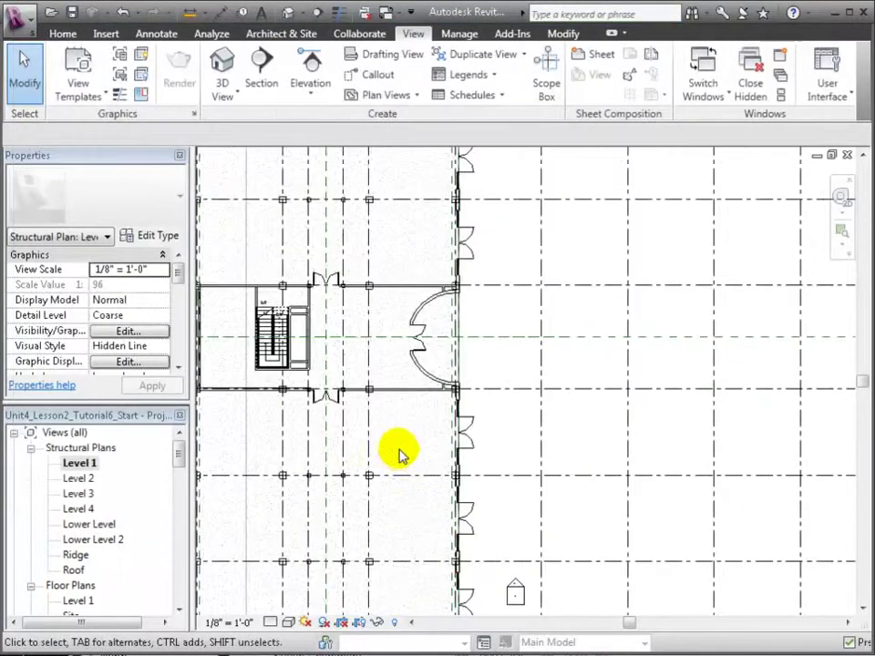
{"action": "middle_click_drag", "start_coordinate": [393, 306], "coordinate": [484, 293]}
{"action": "key", "text": "z"}
{"action": "key", "text": "r"}
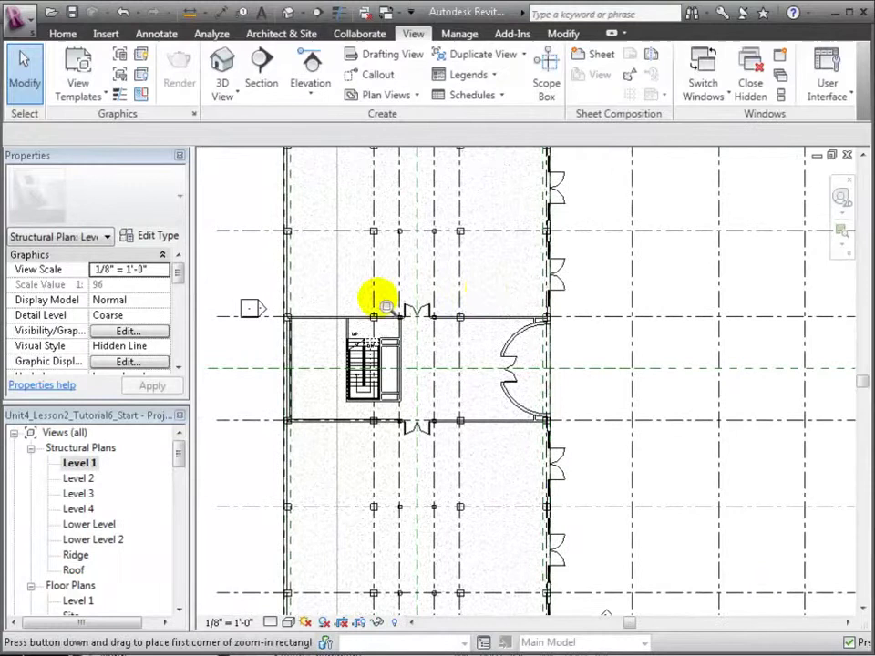
{"action": "mouse_move", "coordinate": [260, 269]}
{"action": "left_mouse_down"}
{"action": "mouse_move", "coordinate": [450, 507]}
{"action": "mouse_move", "coordinate": [447, 471]}
{"action": "left_mouse_up"}
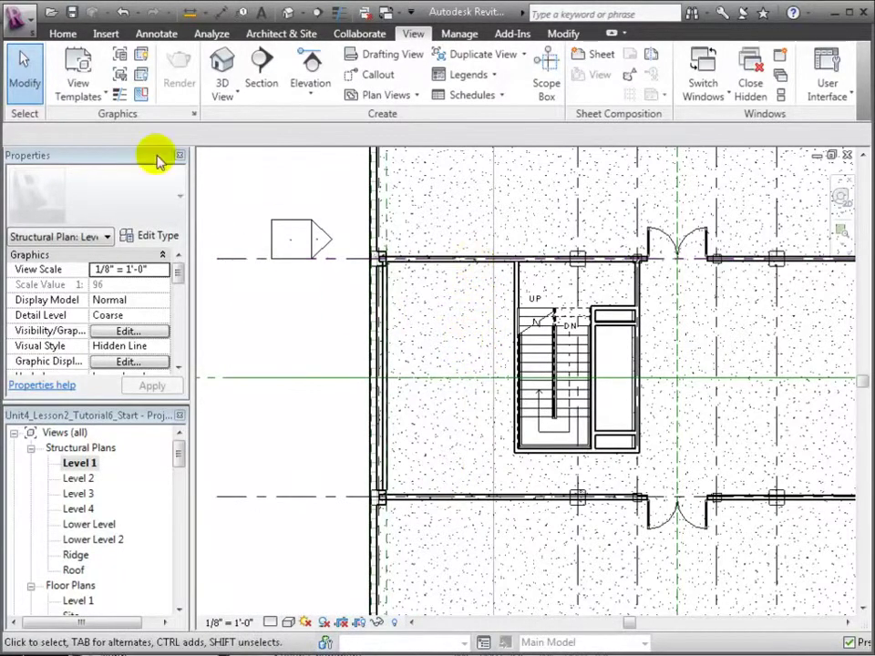
Start a structural wall and duplicate its type as Concrete - 6"
{"action": "left_click", "coordinate": [63, 33]}
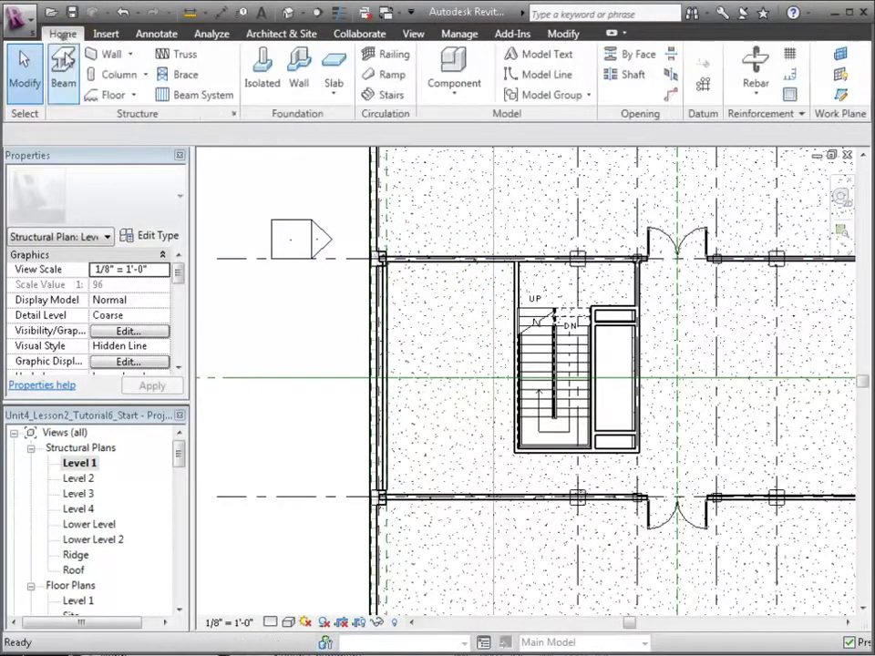
{"action": "left_click", "coordinate": [132, 57]}
{"action": "left_click", "coordinate": [128, 83]}
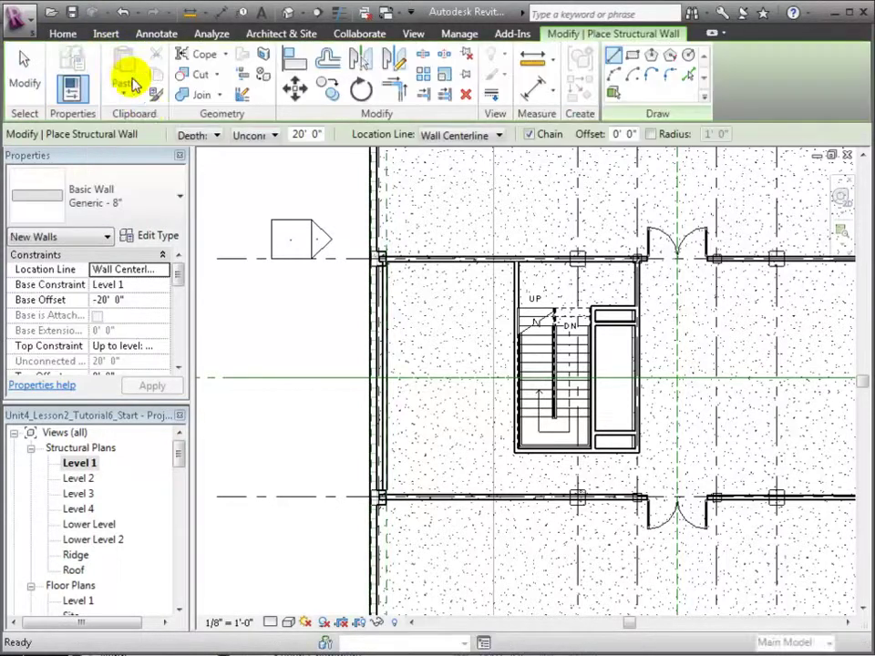
{"action": "left_click", "coordinate": [169, 240]}
{"action": "left_click", "coordinate": [554, 148]}
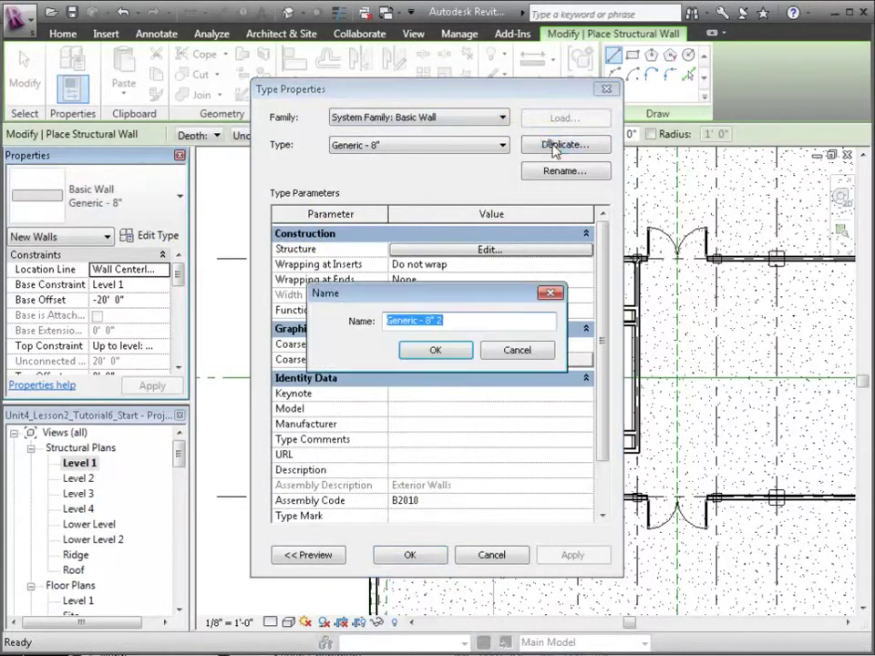
{"action": "type", "text": "Concrete - 6"}
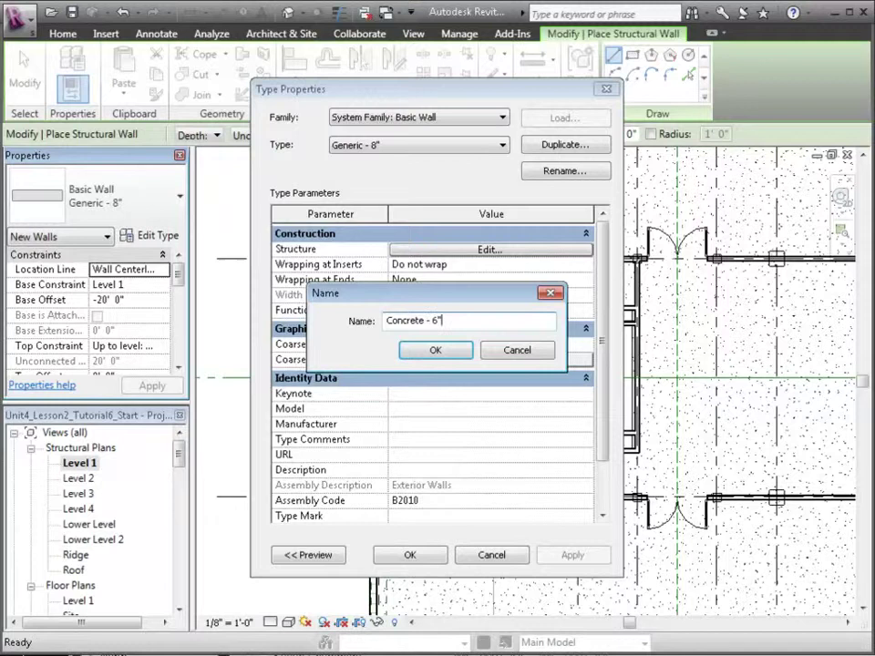
{"action": "key", "text": "Return"}
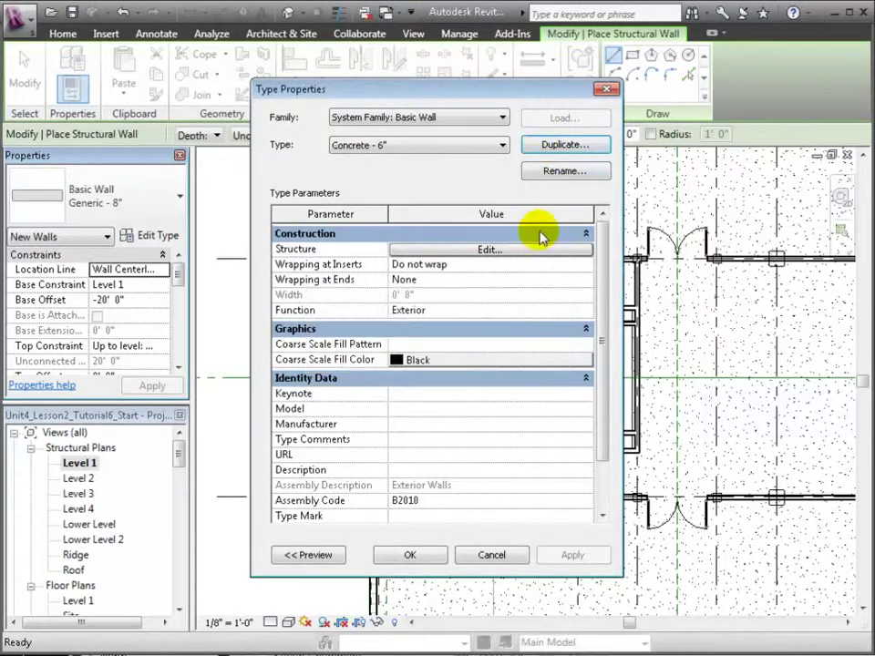
Give the type's structure layer Cast-in-Place Concrete material and 6" thickness
{"action": "left_click", "coordinate": [492, 249]}
{"action": "left_click", "coordinate": [459, 252]}
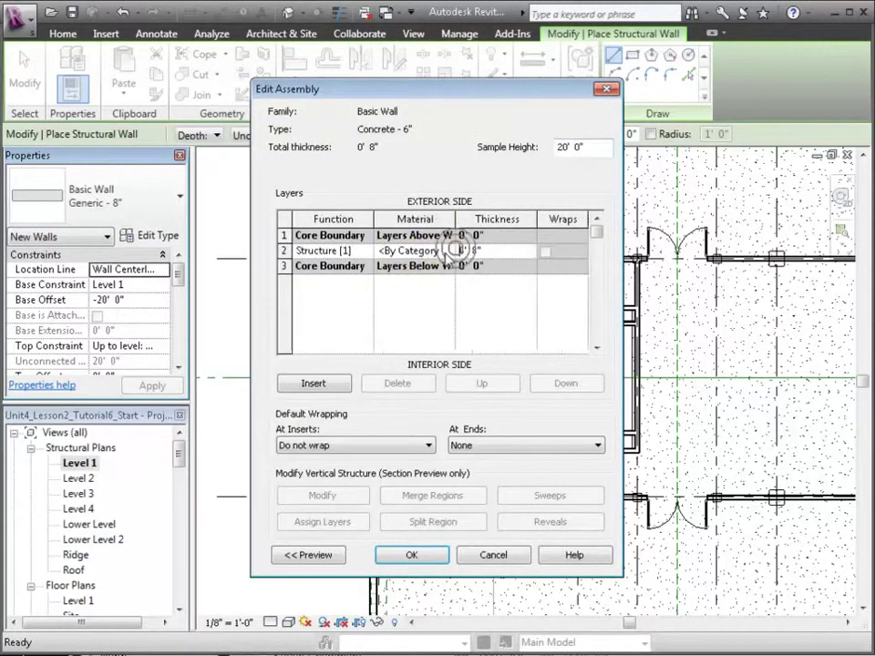
{"action": "left_click", "coordinate": [452, 249]}
{"action": "left_click", "coordinate": [182, 286]}
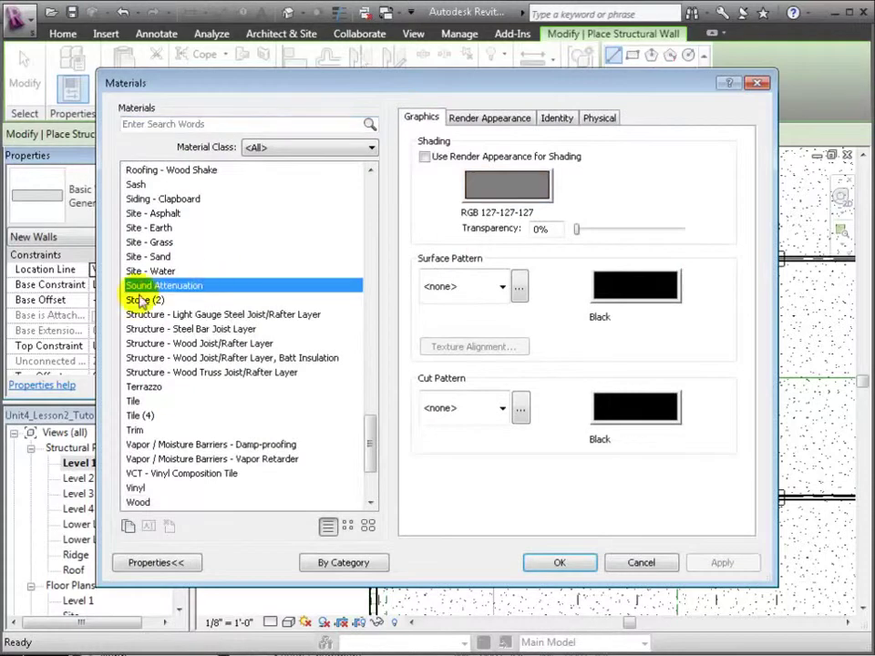
{"action": "type", "text": "con"}
{"action": "left_click", "coordinate": [155, 228]}
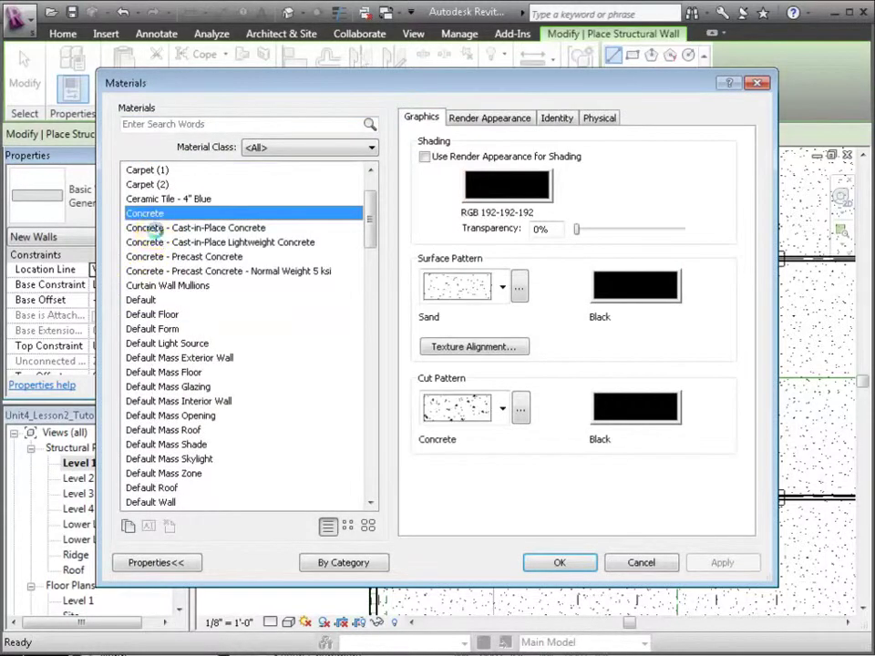
{"action": "left_click", "coordinate": [424, 156]}
{"action": "left_click", "coordinate": [702, 565]}
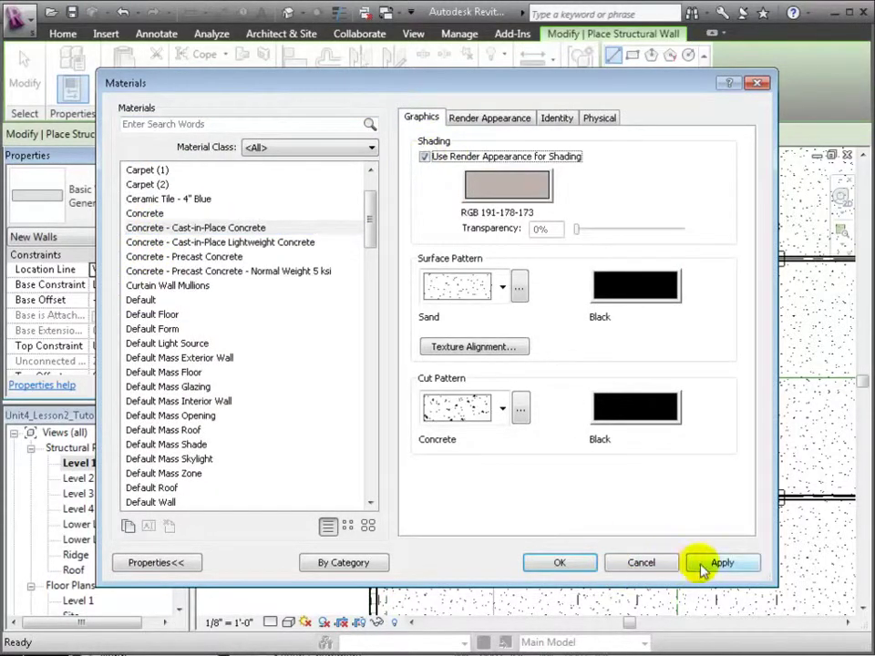
{"action": "left_click", "coordinate": [577, 566]}
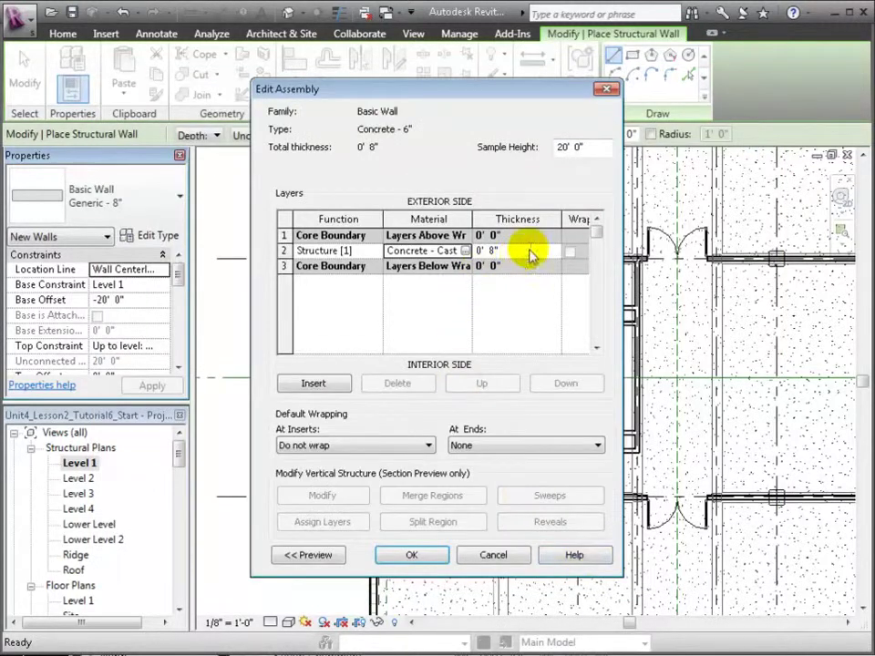
{"action": "left_click", "coordinate": [528, 250]}
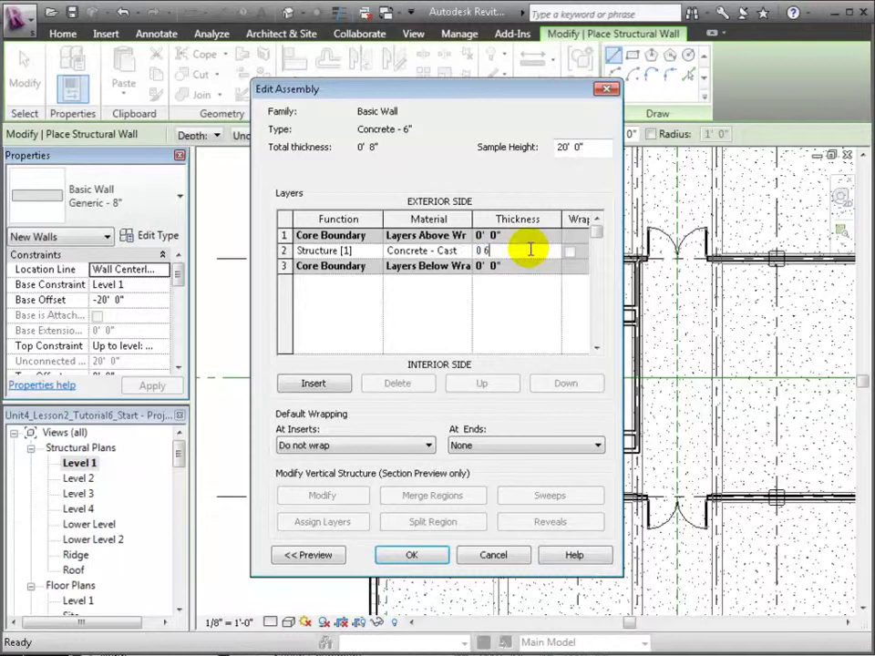
{"action": "left_click", "coordinate": [410, 555]}
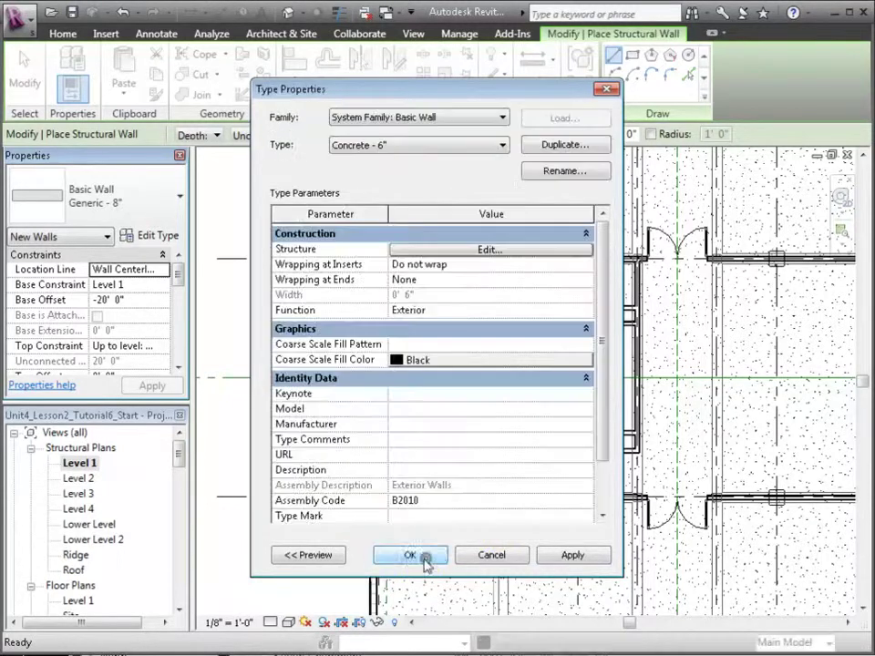
Confirm the Concrete - 6" type and set the wall height up to Level 2
{"action": "left_click", "coordinate": [571, 555]}
{"action": "left_click", "coordinate": [412, 556]}
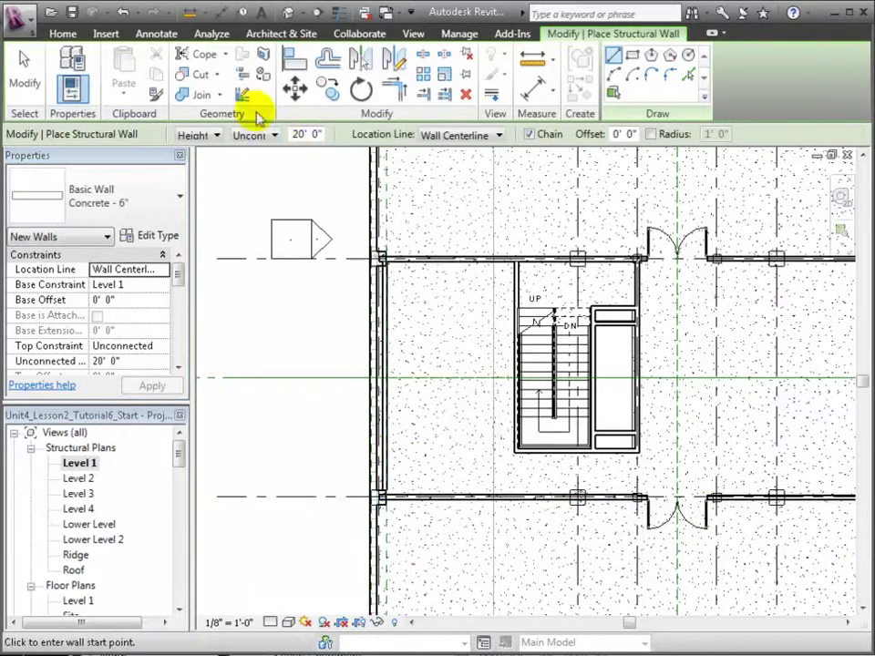
{"action": "left_click", "coordinate": [277, 136]}
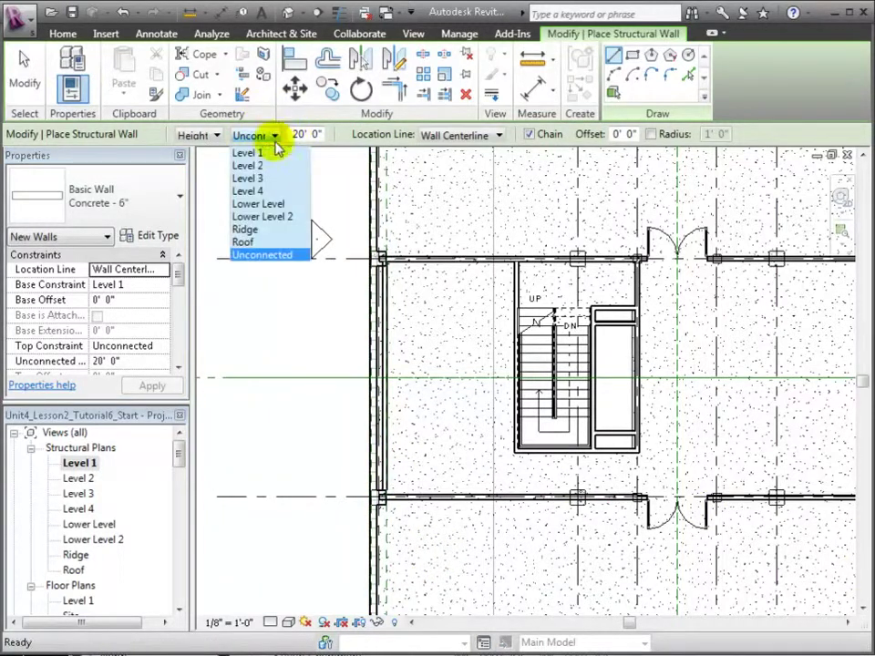
{"action": "left_click", "coordinate": [269, 170]}
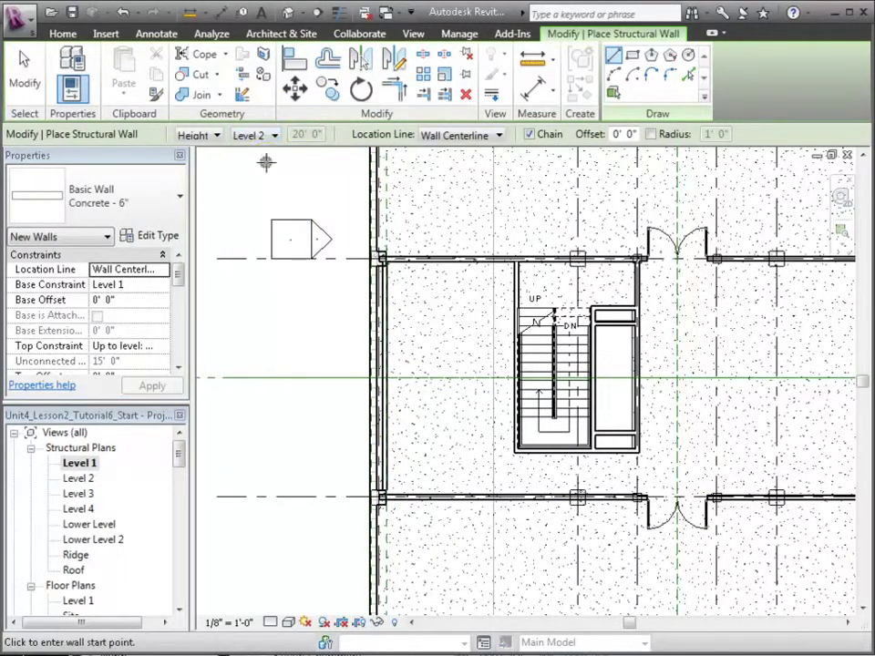
Draw the wall from the left column corner to the right column north of the stairs
{"action": "scroll", "coordinate": [262, 390], "scroll_direction": "up", "scroll_amount": 2}
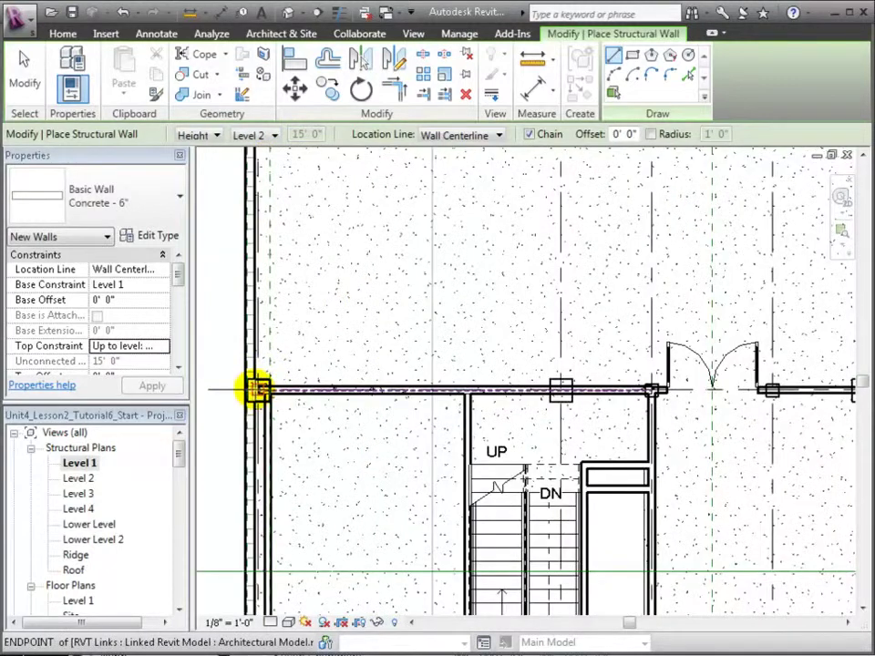
{"action": "scroll", "coordinate": [258, 390], "scroll_direction": "up", "scroll_amount": 1}
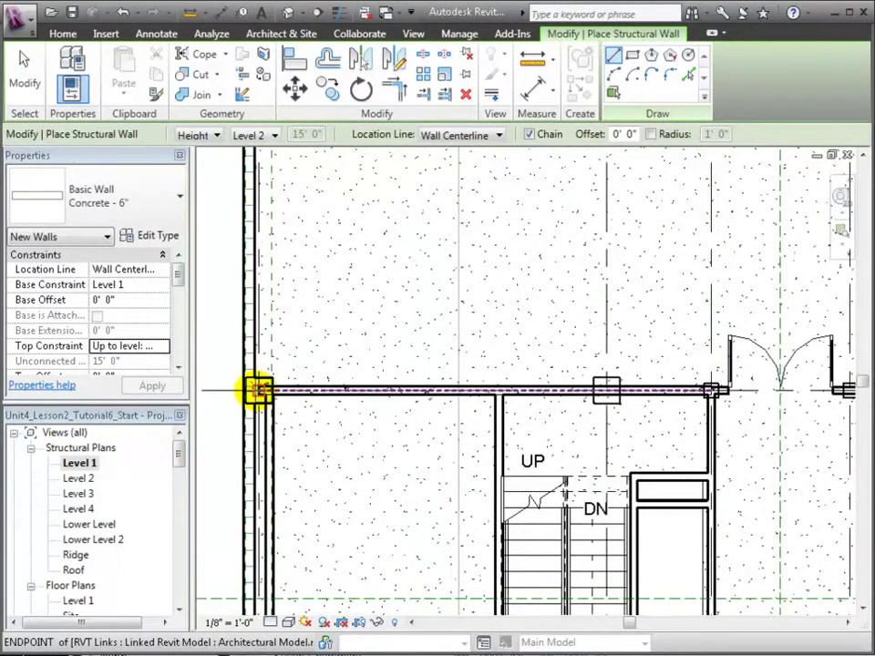
{"action": "left_click", "coordinate": [258, 390]}
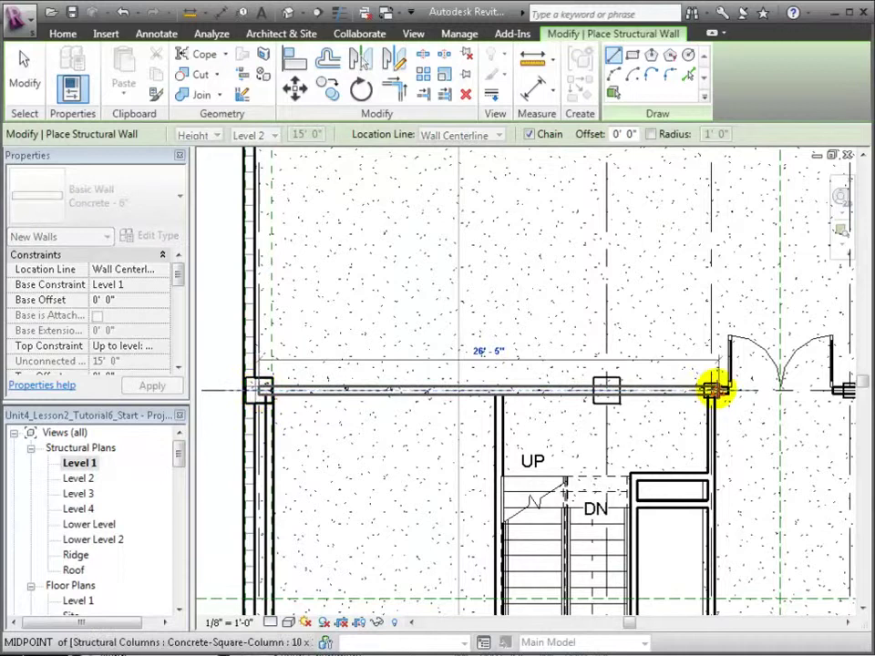
{"action": "left_click", "coordinate": [716, 390]}
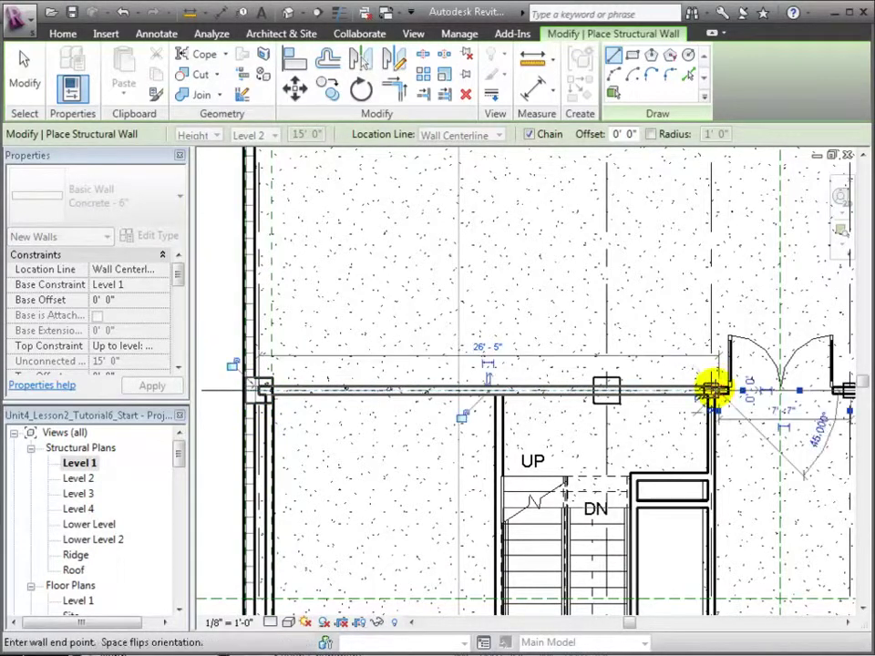
{"action": "key", "text": "Escape"}
{"action": "key", "text": "Escape"}
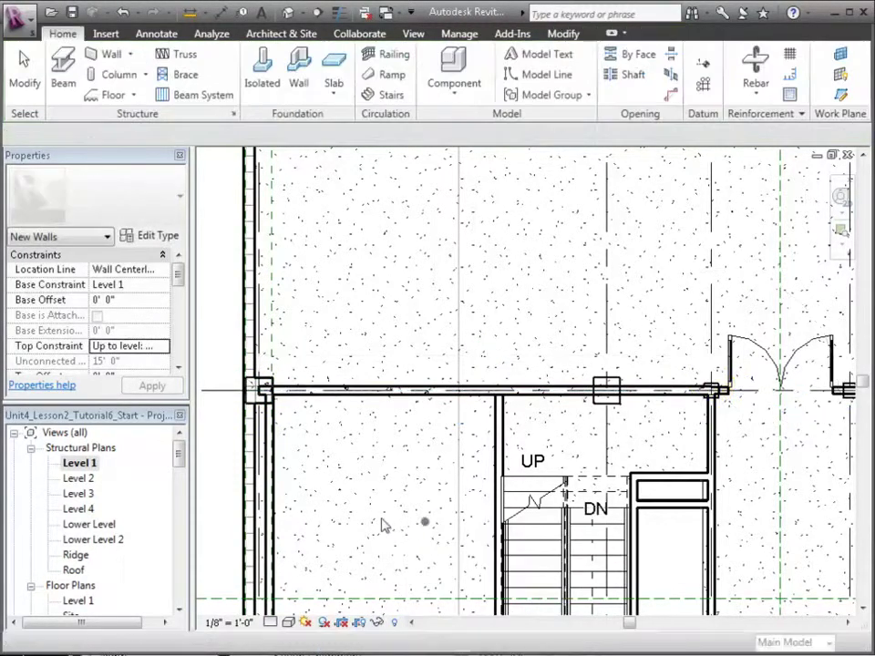
Mirror-copy the north stair wall across the horizontal reference plane, then open 3D Structural Frame
{"action": "mouse_move", "coordinate": [385, 523]}
{"action": "middle_mouse_down"}
{"action": "mouse_move", "coordinate": [387, 342]}
{"action": "mouse_move", "coordinate": [375, 332]}
{"action": "middle_mouse_up"}
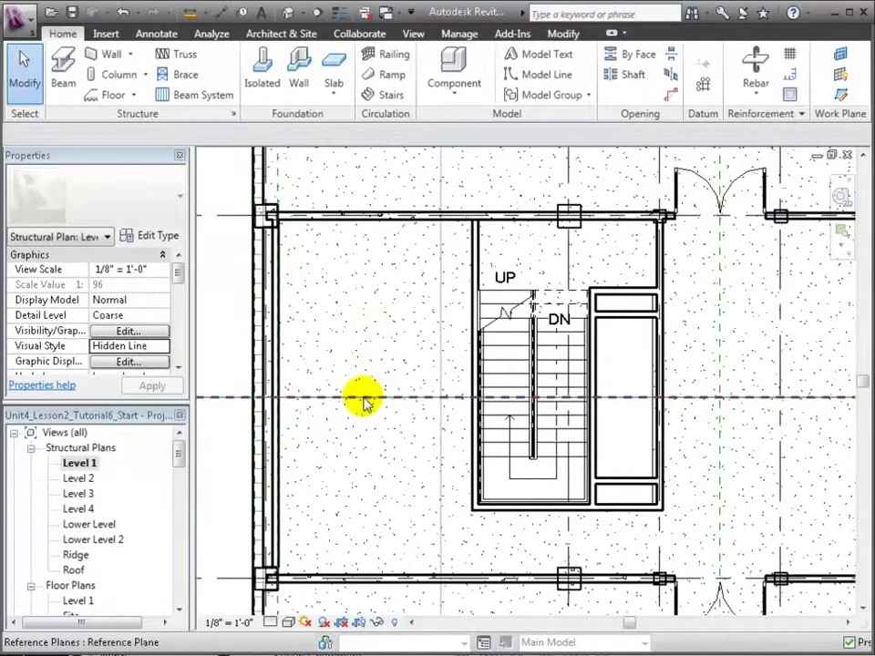
{"action": "left_click", "coordinate": [354, 220]}
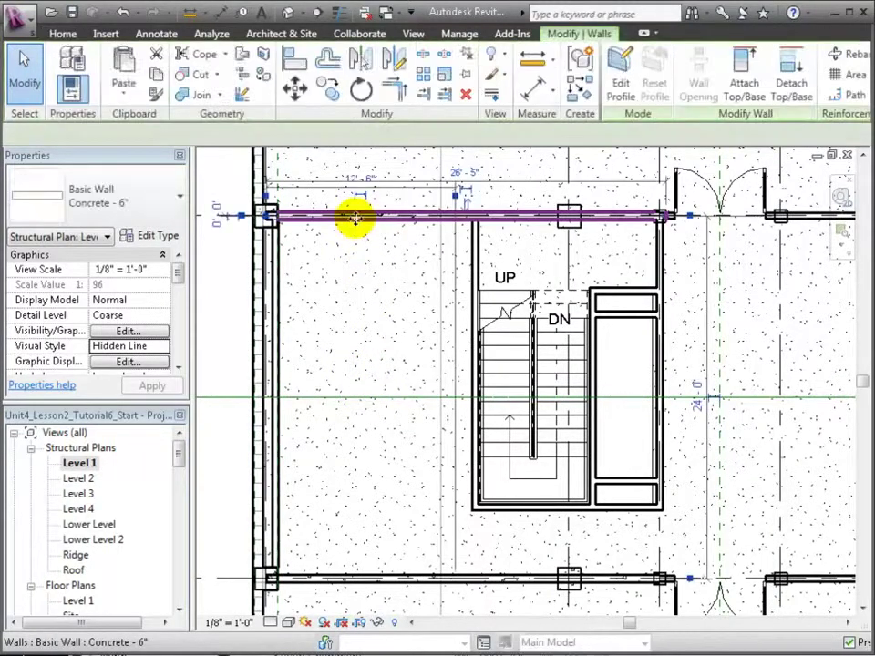
{"action": "left_click", "coordinate": [362, 62]}
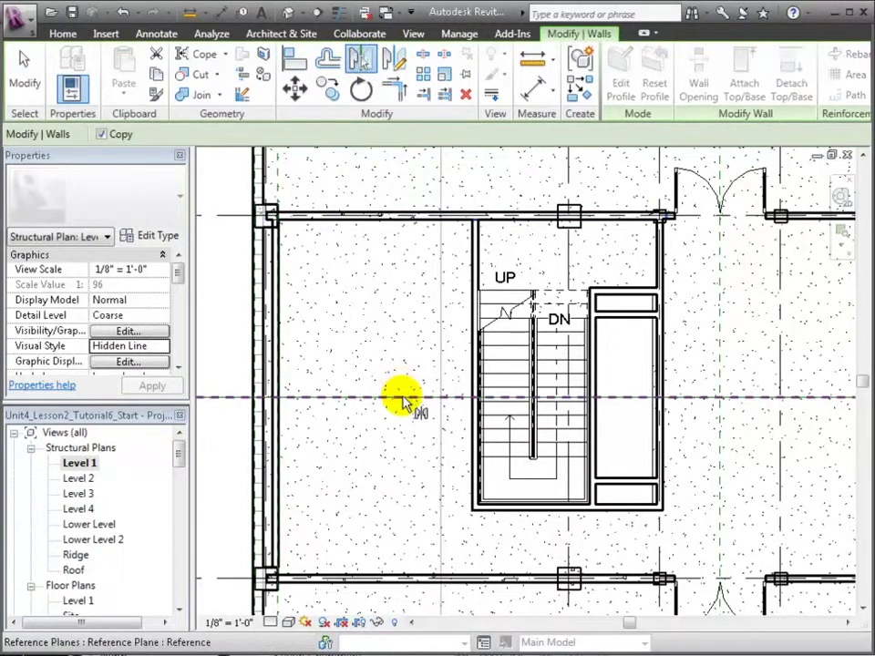
{"action": "left_click", "coordinate": [399, 399]}
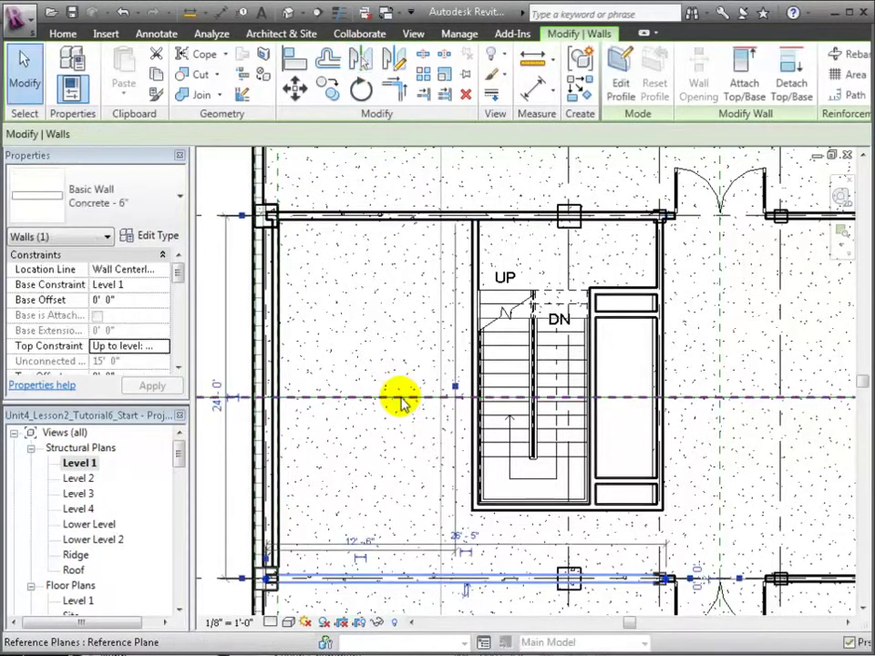
{"action": "left_click", "coordinate": [184, 578]}
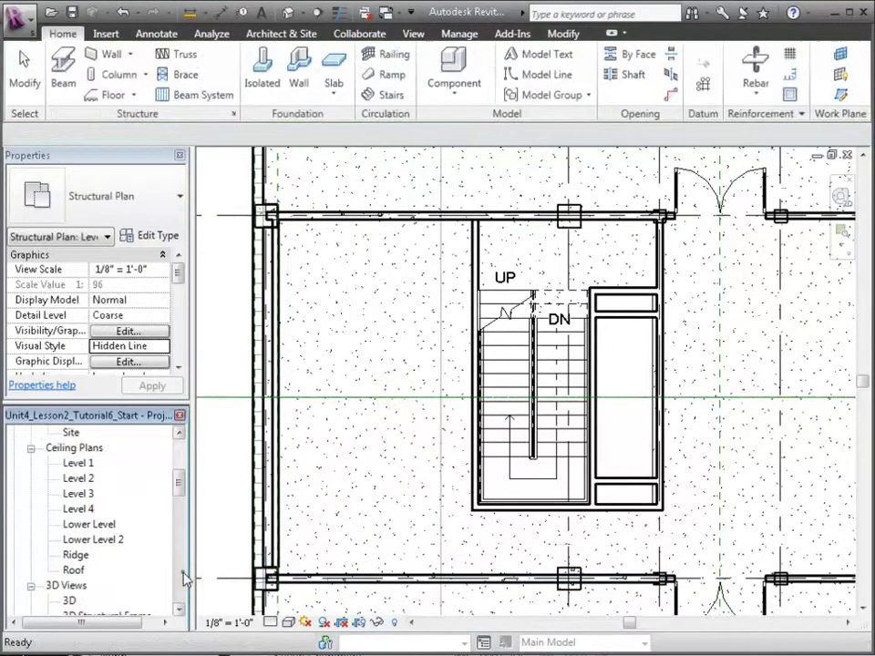
{"action": "double_click", "coordinate": [138, 615]}
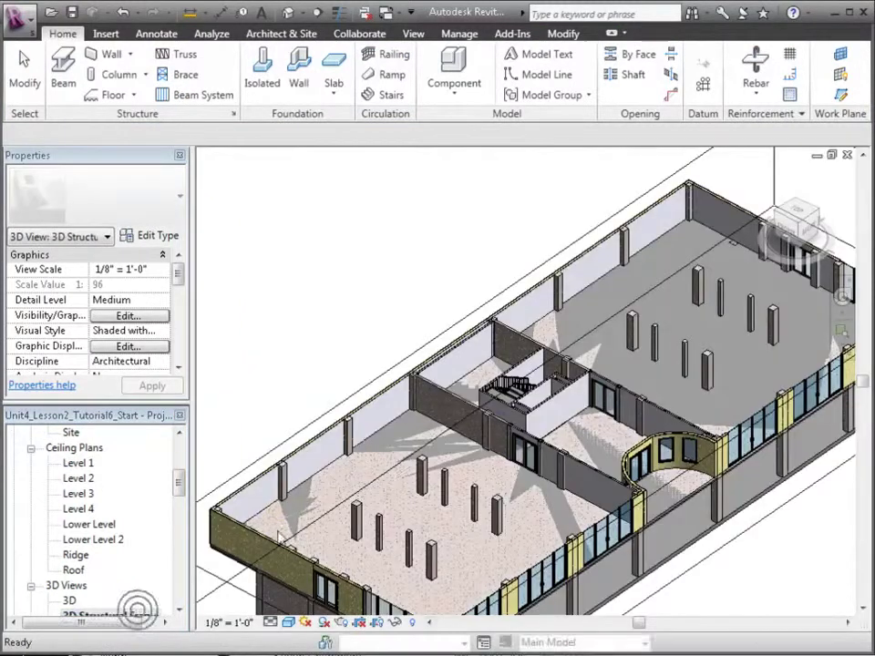
Select two interior walls to inspect them, then clear the selection
{"action": "left_click", "coordinate": [404, 379]}
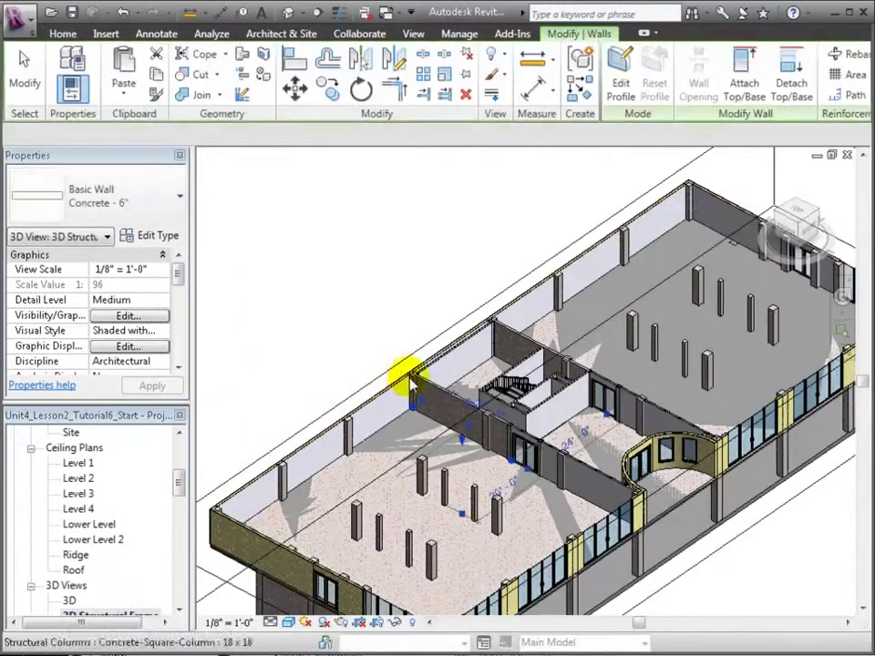
{"action": "left_click", "coordinate": [509, 339]}
{"action": "left_click", "coordinate": [270, 318]}
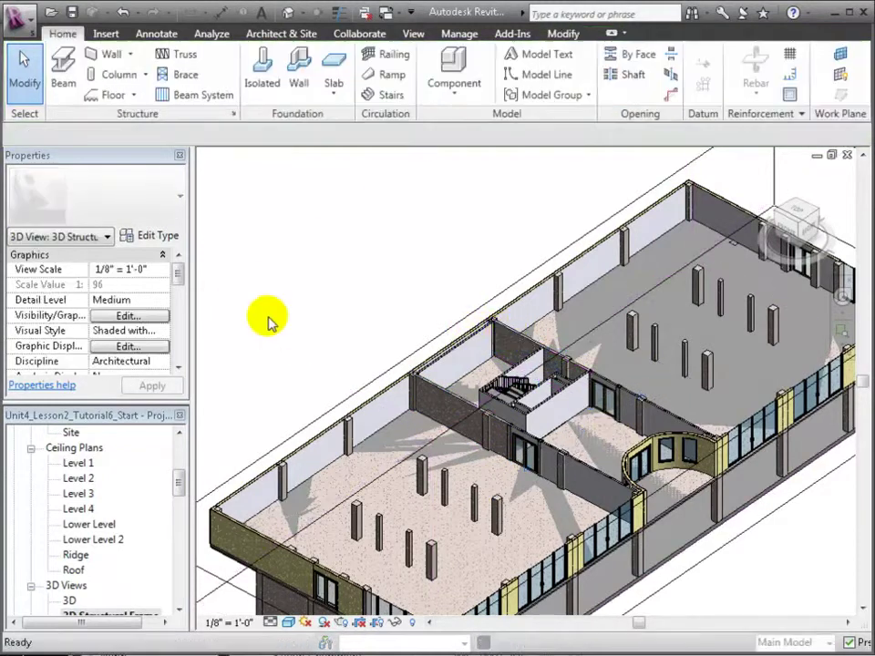
Uncheck Architectural Model.rvt under Revit Links in Visibility/Graphic Overrides
{"action": "key", "text": "v"}
{"action": "key", "text": "g"}
{"action": "left_click", "coordinate": [365, 54]}
{"action": "left_click", "coordinate": [60, 130]}
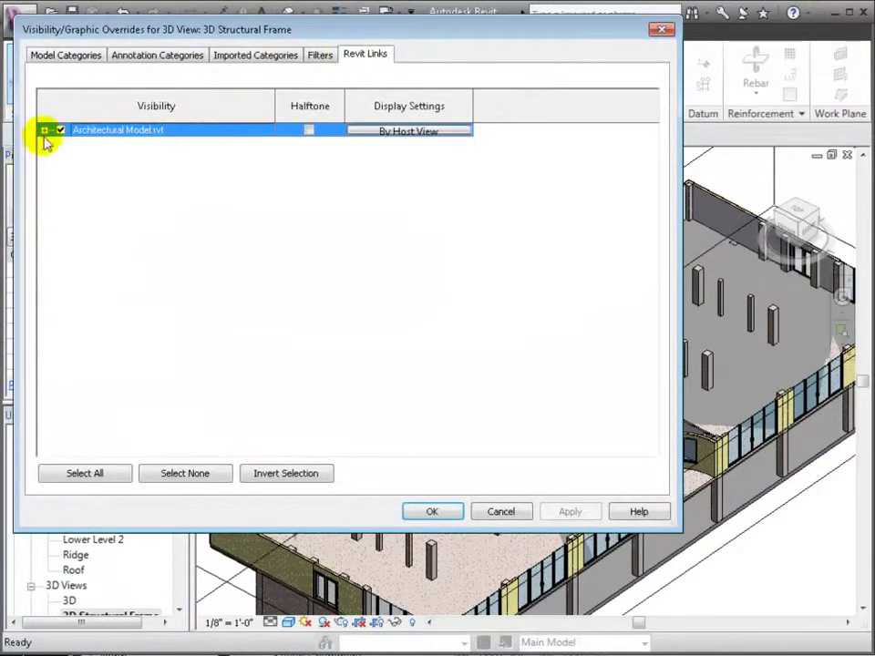
{"action": "left_click", "coordinate": [569, 508]}
{"action": "left_click", "coordinate": [447, 513]}
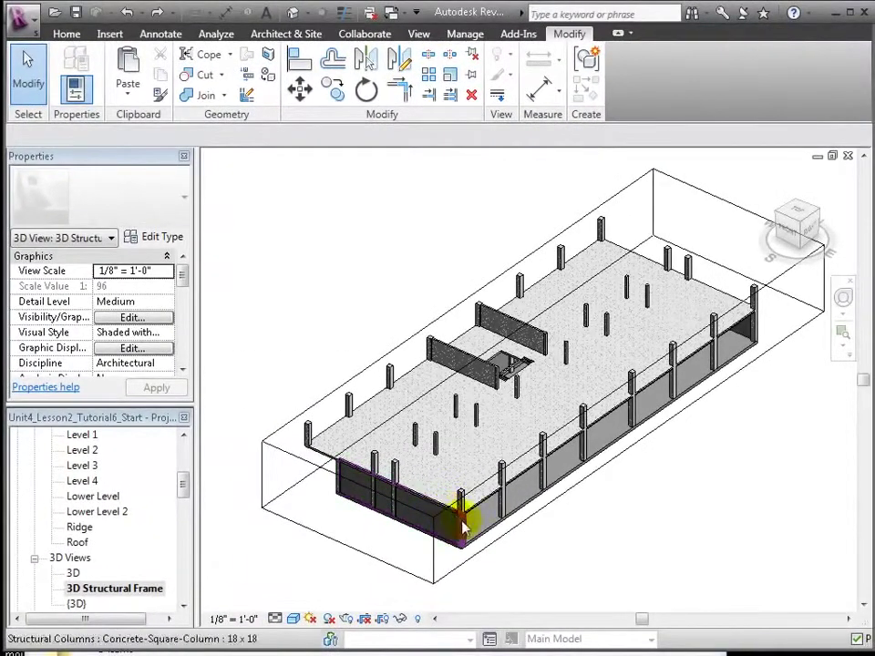
Change the front lower-level wall's type to Basic Wall: Retaining - 12" Concrete
{"action": "mouse_move", "coordinate": [552, 541]}
{"action": "middle_mouse_down", "text": "shift"}
{"action": "mouse_move", "coordinate": [685, 501]}
{"action": "mouse_move", "coordinate": [749, 457]}
{"action": "mouse_move", "coordinate": [754, 428]}
{"action": "mouse_move", "coordinate": [699, 504]}
{"action": "mouse_move", "coordinate": [589, 553]}
{"action": "mouse_move", "coordinate": [551, 550]}
{"action": "middle_mouse_up", "text": "shift"}
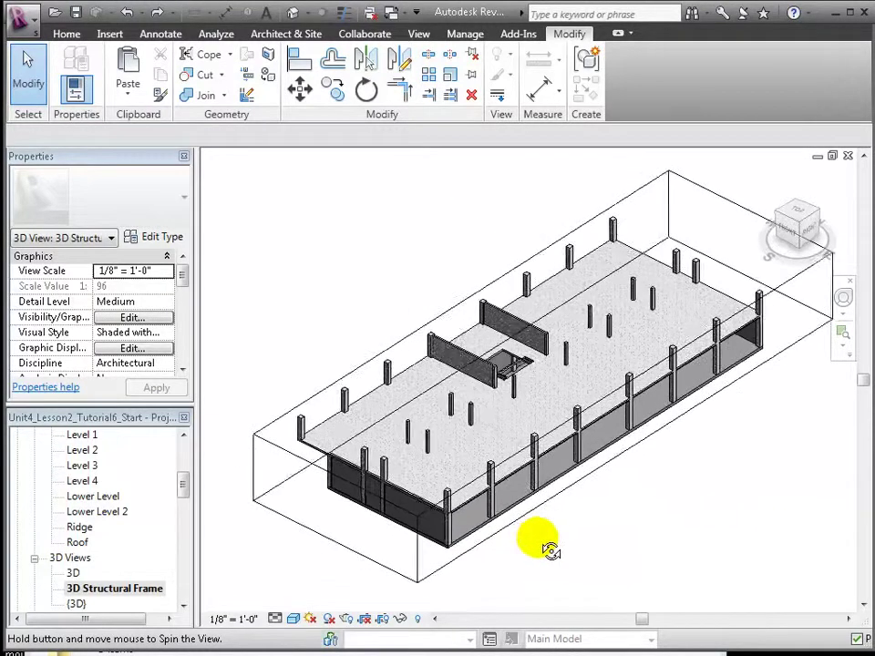
{"action": "left_click", "coordinate": [445, 538]}
{"action": "left_click", "coordinate": [183, 203]}
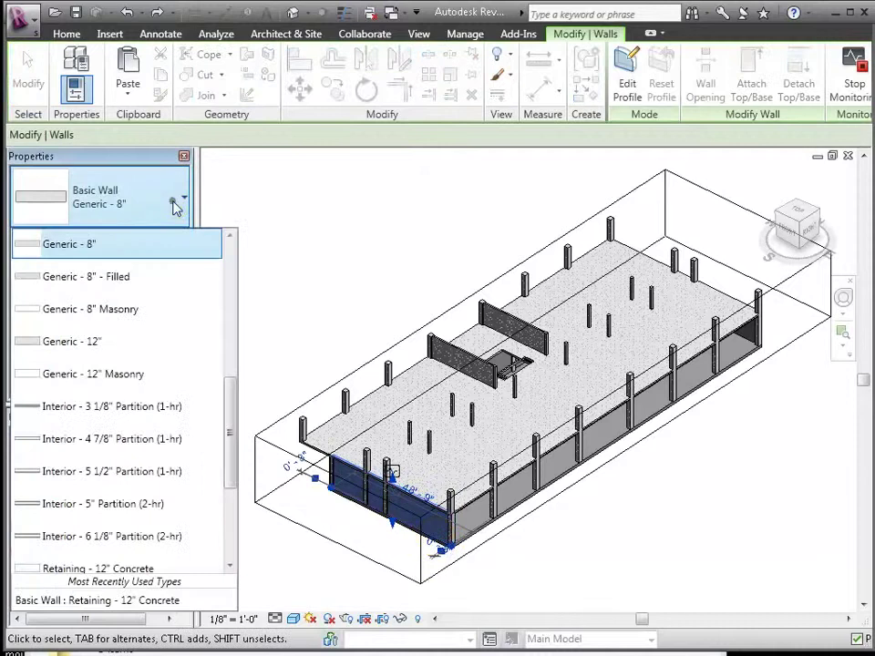
{"action": "left_click_drag", "start_coordinate": [229, 430], "coordinate": [228, 488]}
{"action": "scroll", "coordinate": [228, 487], "scroll_direction": "down", "scroll_amount": 1}
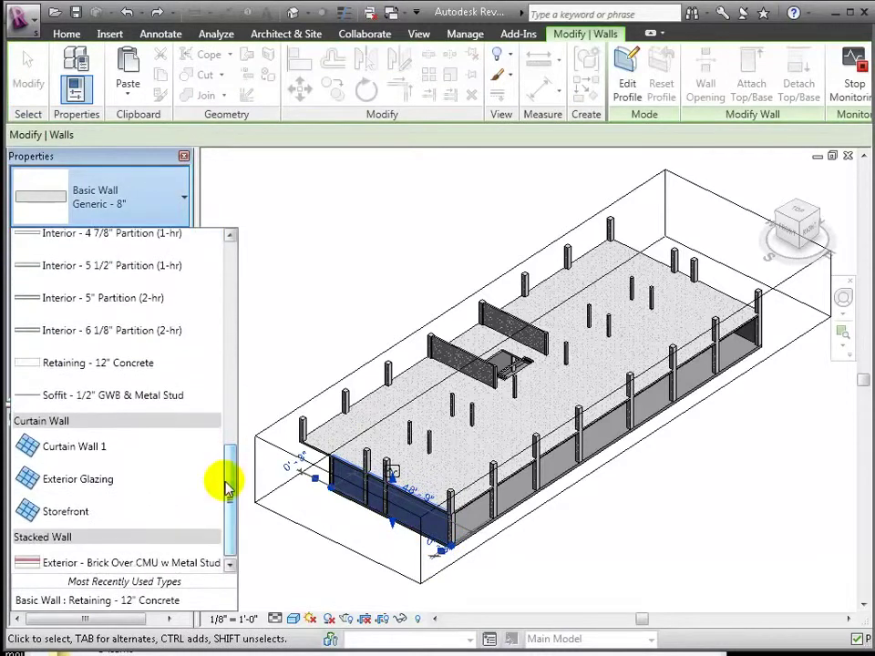
{"action": "left_click", "coordinate": [148, 375]}
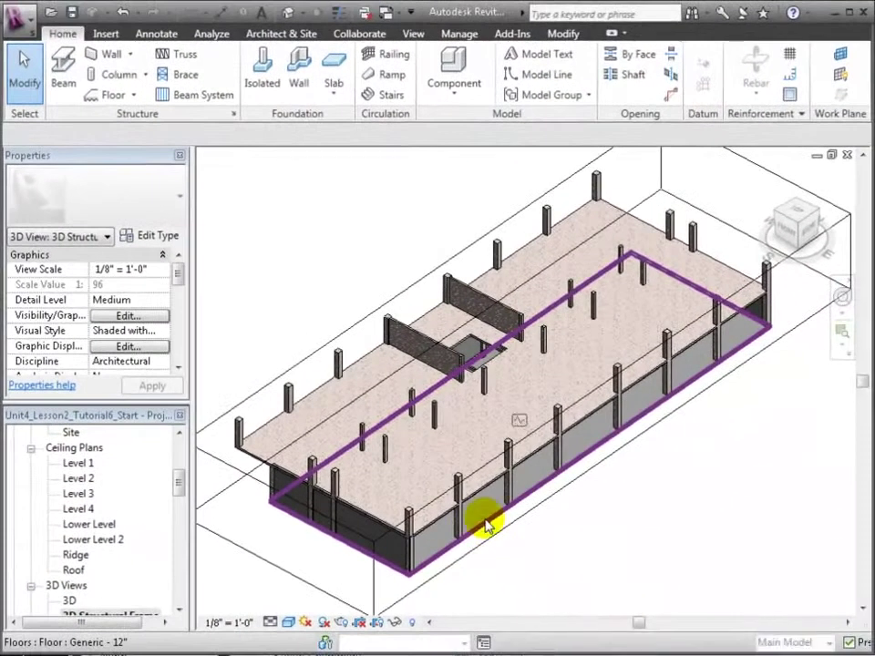
Open the Lower Level structural plan and start a Foundation Slab
{"action": "left_click", "coordinate": [486, 524]}
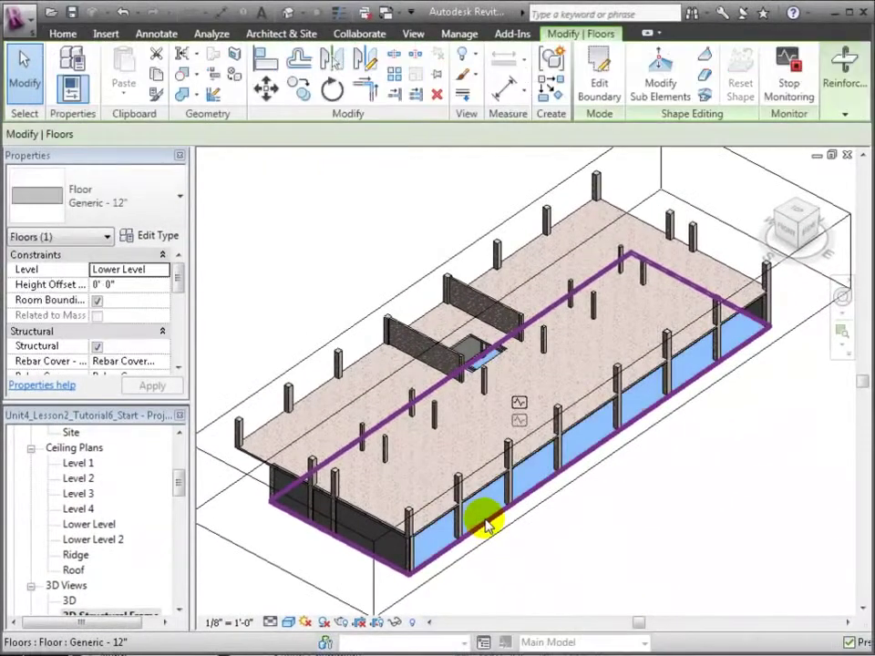
{"action": "mouse_move", "coordinate": [178, 484]}
{"action": "left_mouse_down"}
{"action": "mouse_move", "coordinate": [180, 453]}
{"action": "mouse_move", "coordinate": [179, 463]}
{"action": "left_mouse_up"}
{"action": "double_click", "coordinate": [97, 465]}
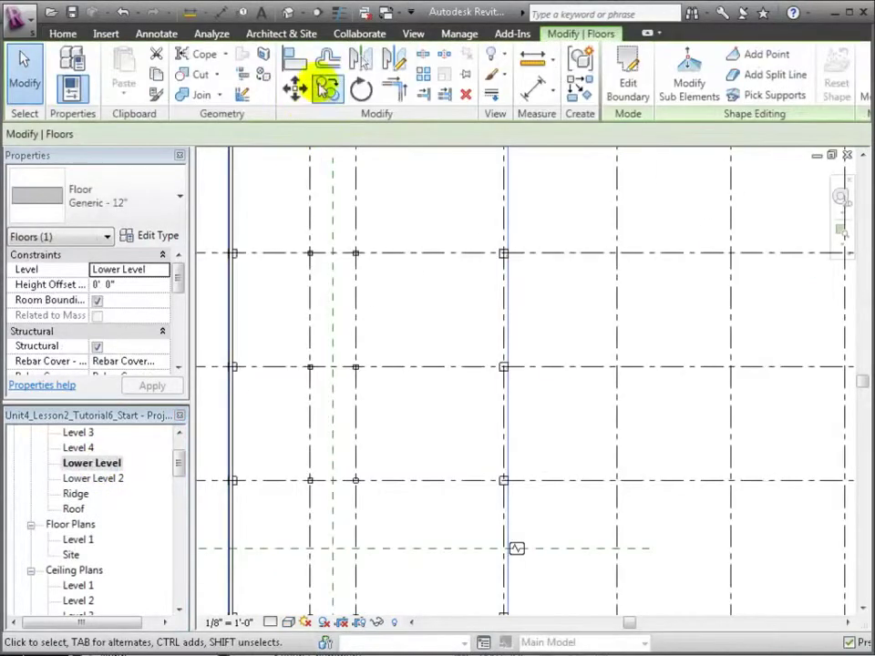
{"action": "left_click", "coordinate": [64, 34]}
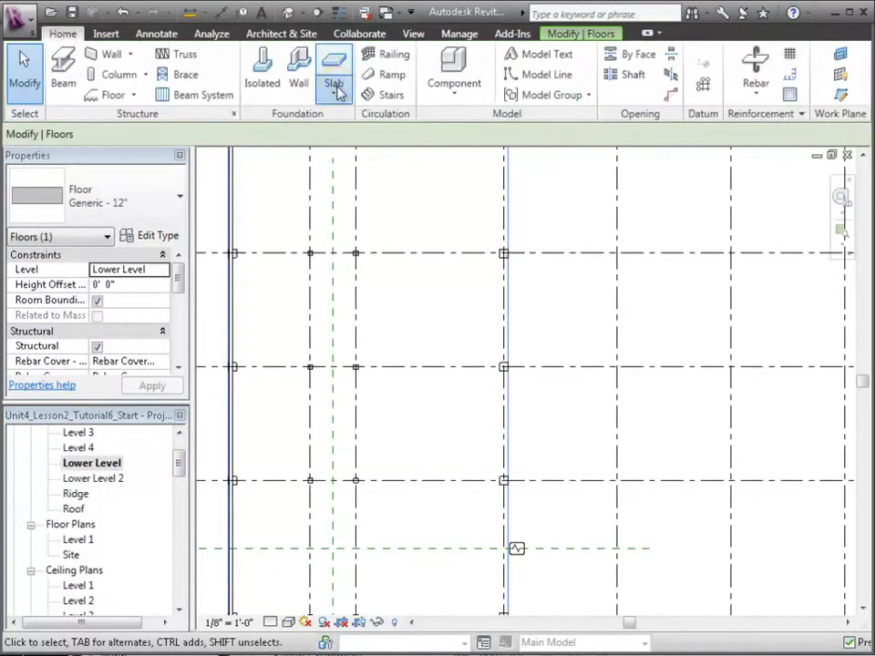
{"action": "left_click", "coordinate": [333, 93]}
{"action": "left_click", "coordinate": [364, 123]}
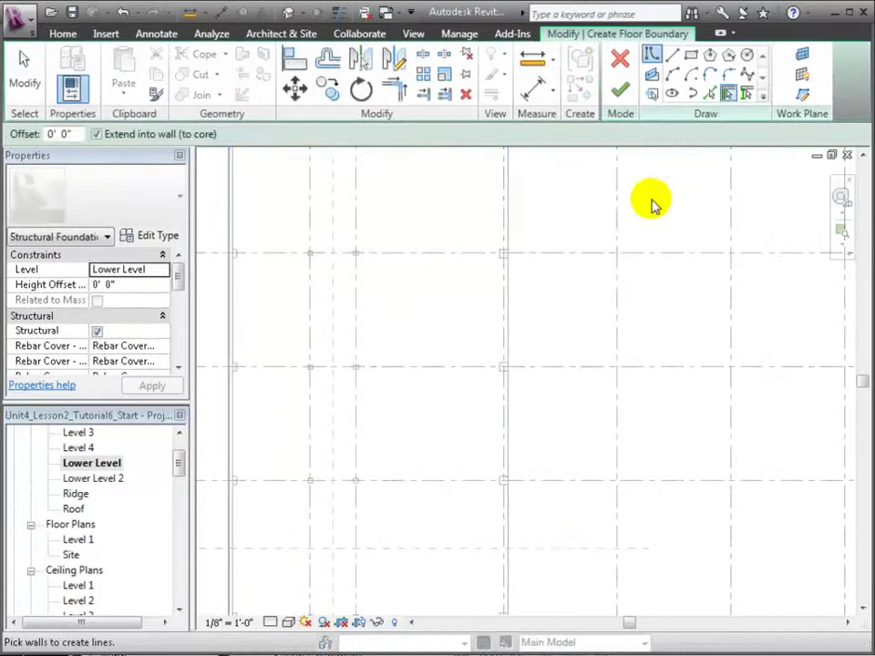
Pick the top, left and right wall edges as slab boundary lines
{"action": "left_click", "coordinate": [711, 92]}
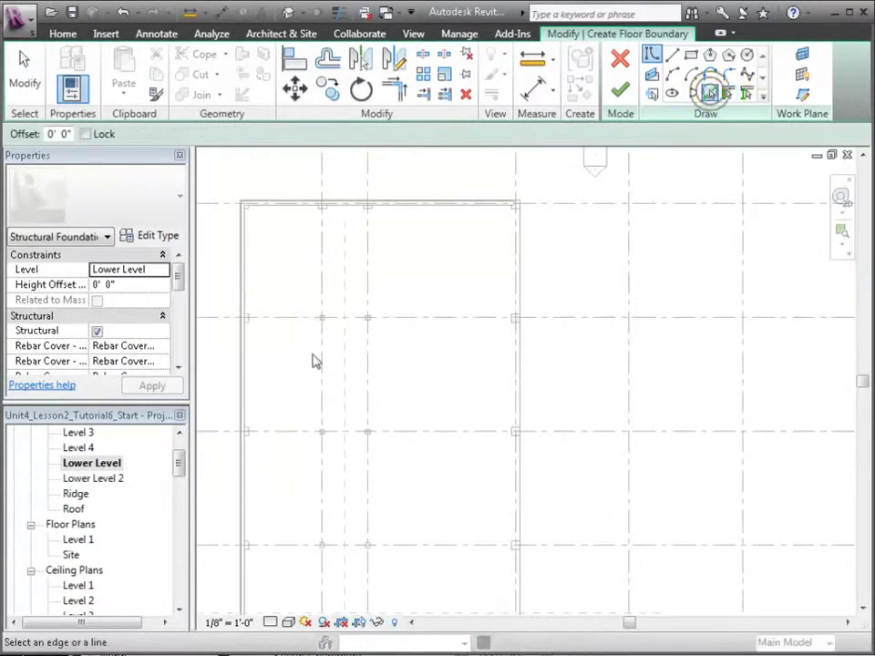
{"action": "scroll", "coordinate": [313, 361], "scroll_direction": "up", "scroll_amount": 1}
{"action": "left_click", "coordinate": [286, 186]}
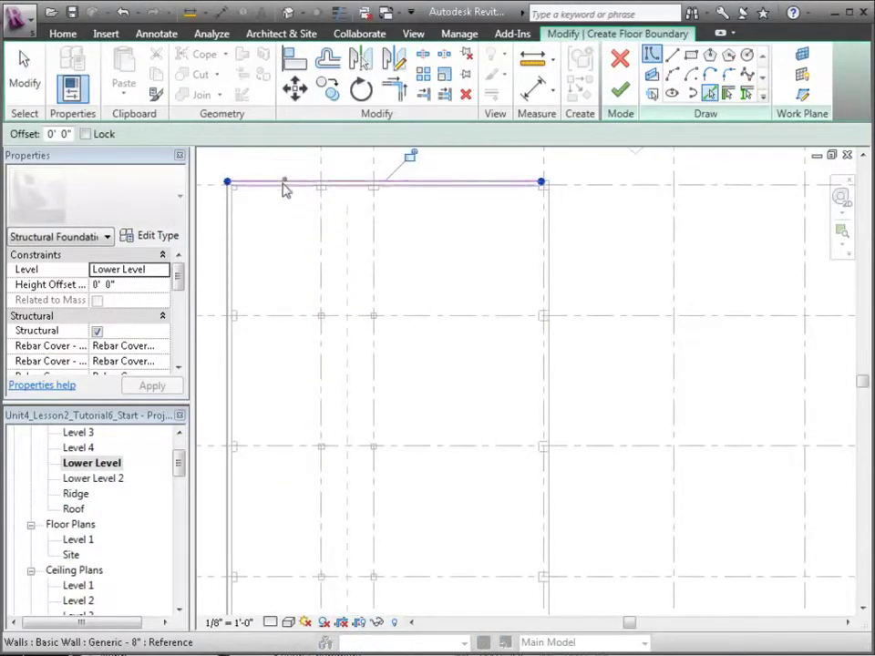
{"action": "left_click", "coordinate": [231, 251]}
{"action": "left_click", "coordinate": [548, 402]}
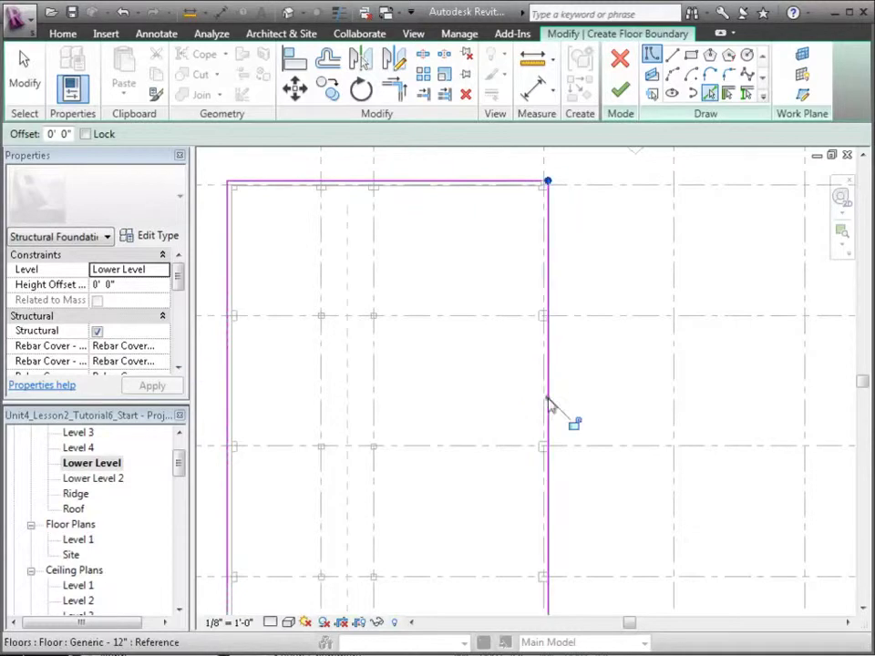
Pan and zoom the plan to bring the bottom wall and grids B–D into view
{"action": "middle_click_drag", "start_coordinate": [487, 416], "coordinate": [494, 252]}
{"action": "scroll", "coordinate": [494, 252], "scroll_direction": "down", "scroll_amount": 1}
{"action": "scroll", "coordinate": [487, 511], "scroll_direction": "up", "scroll_amount": 2}
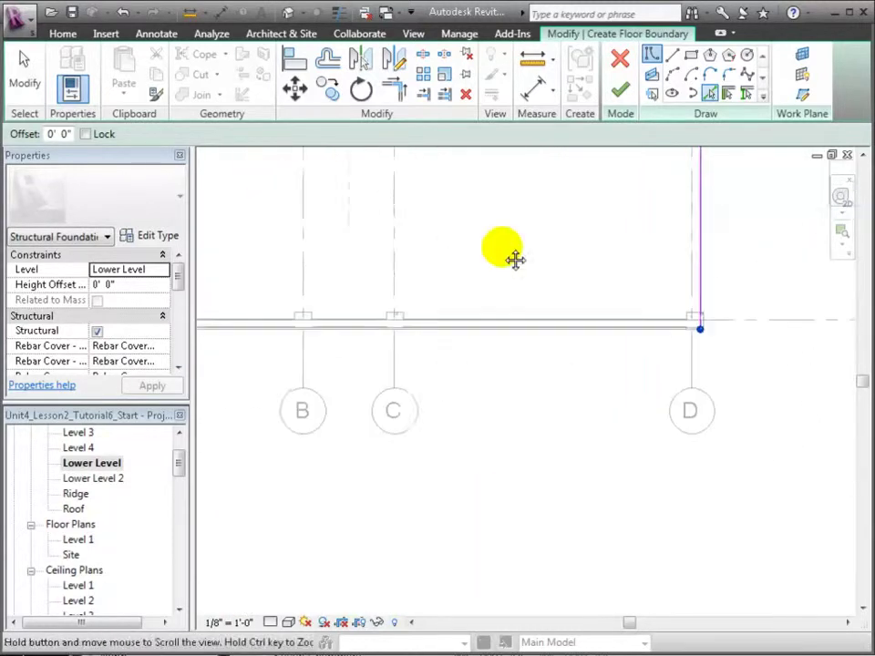
{"action": "middle_click_drag", "start_coordinate": [515, 260], "coordinate": [508, 298]}
{"action": "scroll", "coordinate": [508, 298], "scroll_direction": "up", "scroll_amount": 3}
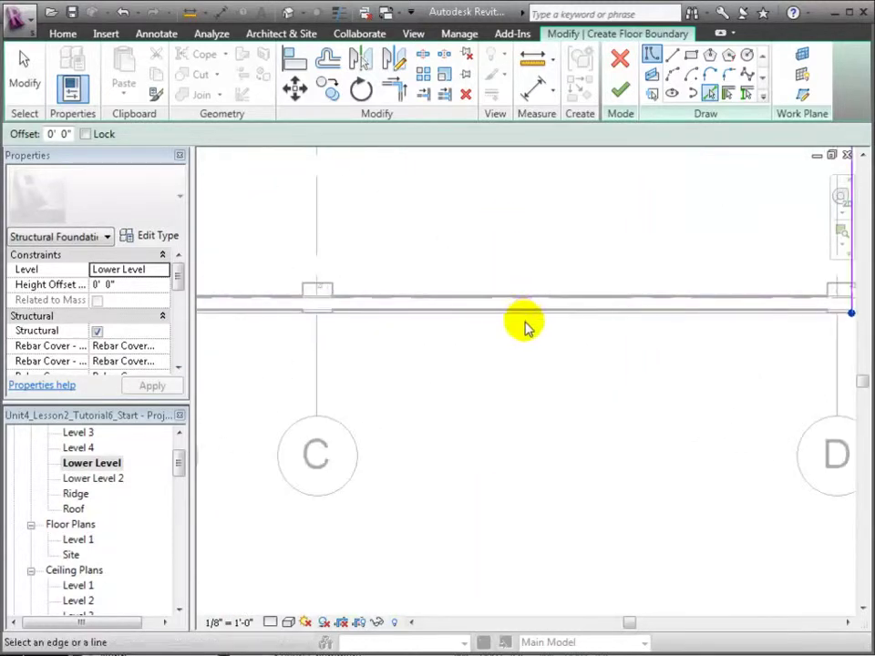
{"action": "middle_click_drag", "start_coordinate": [498, 365], "coordinate": [504, 542]}
{"action": "scroll", "coordinate": [504, 542], "scroll_direction": "down", "scroll_amount": 3}
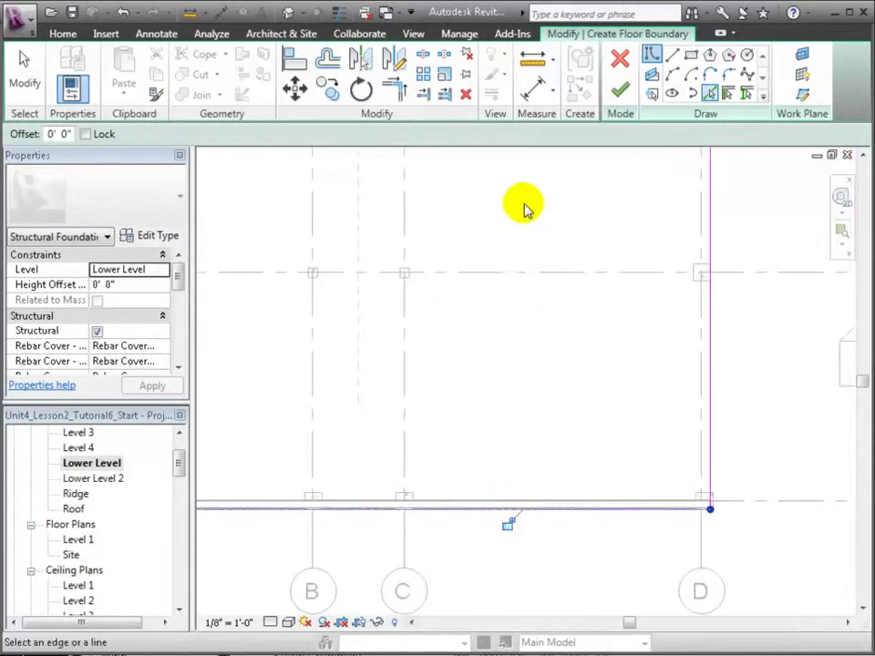
{"action": "middle_click_drag", "start_coordinate": [523, 207], "coordinate": [543, 311]}
{"action": "scroll", "coordinate": [543, 365], "scroll_direction": "down", "scroll_amount": 2}
{"action": "middle_click_drag", "start_coordinate": [544, 366], "coordinate": [563, 378]}
{"action": "scroll", "coordinate": [516, 340], "scroll_direction": "up", "scroll_amount": 4}
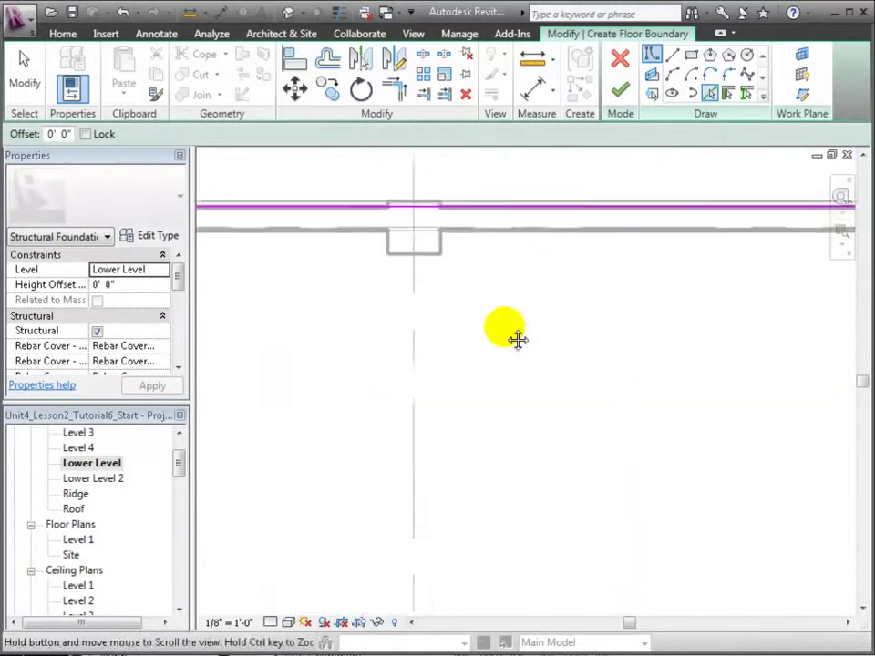
{"action": "middle_click_drag", "start_coordinate": [516, 340], "coordinate": [497, 310]}
Align the slab boundary line to the retaining wall face
{"action": "key", "text": "l"}
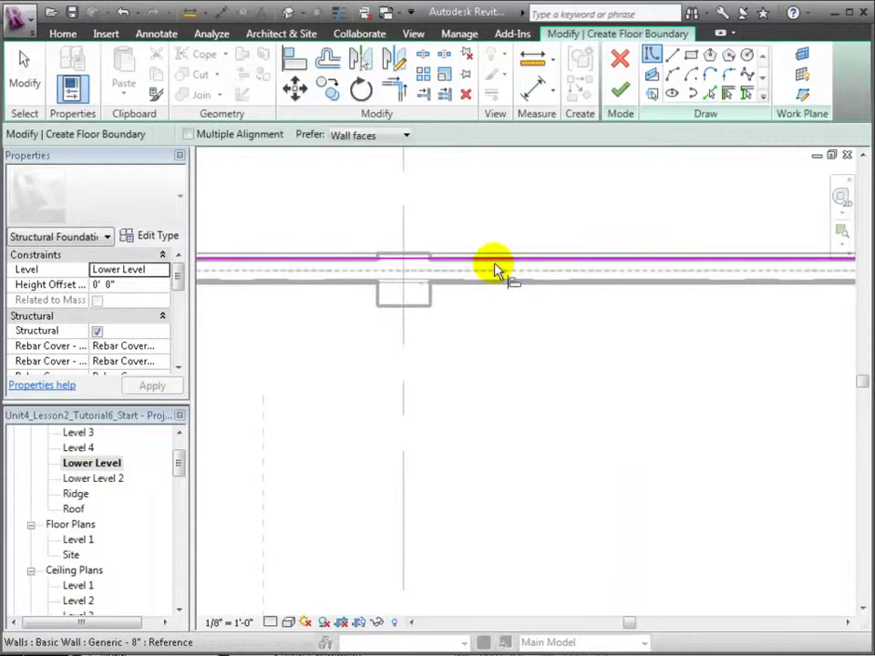
{"action": "left_click", "coordinate": [499, 259]}
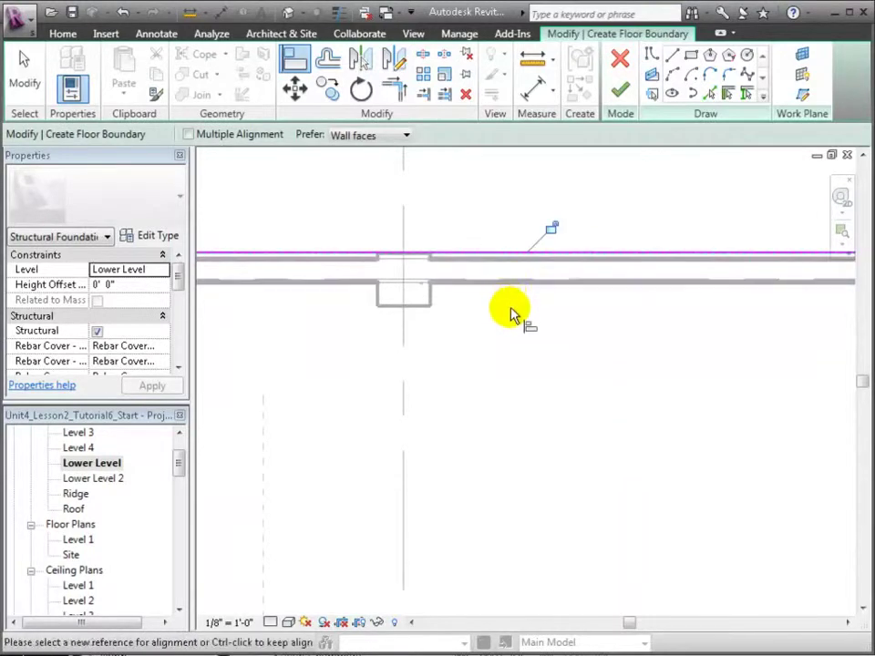
{"action": "scroll", "coordinate": [535, 397], "scroll_direction": "down", "scroll_amount": 1}
{"action": "scroll", "coordinate": [566, 436], "scroll_direction": "down", "scroll_amount": 2}
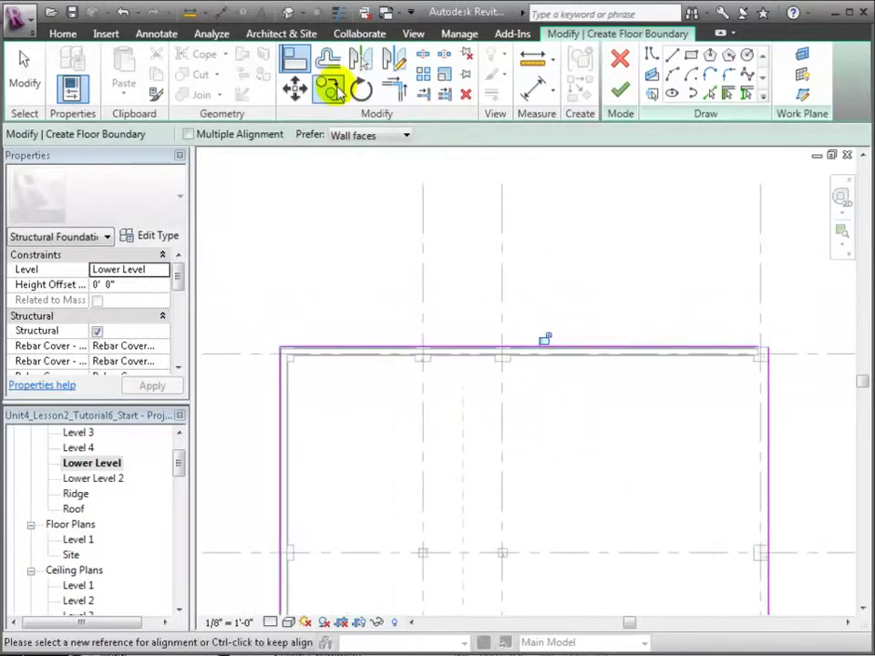
Close the top-left, top-right and bottom-right slab boundary corners with Trim/Extend to Corner
{"action": "left_click", "coordinate": [395, 86]}
{"action": "left_click", "coordinate": [281, 364]}
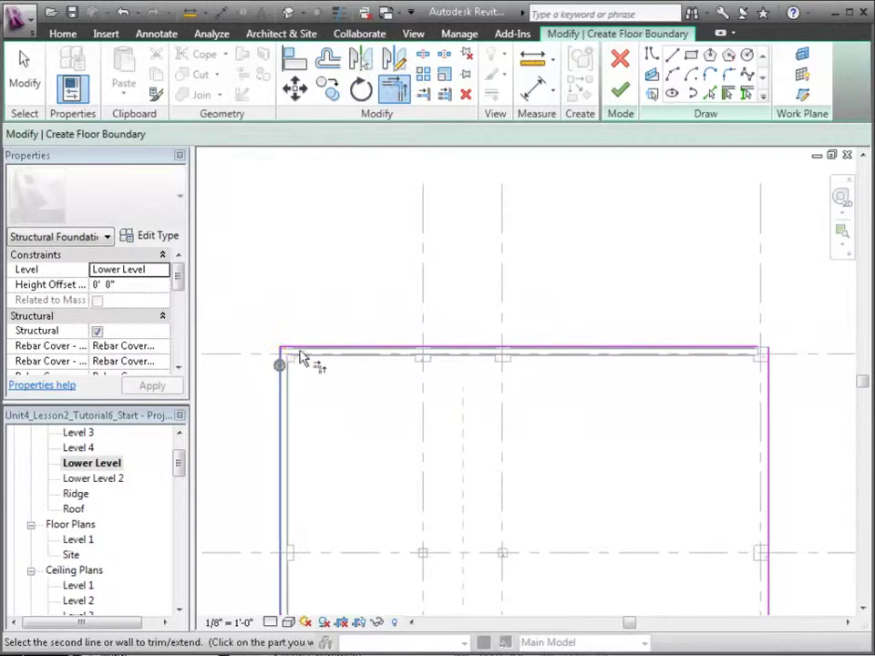
{"action": "left_click", "coordinate": [303, 354]}
{"action": "left_click", "coordinate": [732, 358]}
{"action": "left_click", "coordinate": [766, 368]}
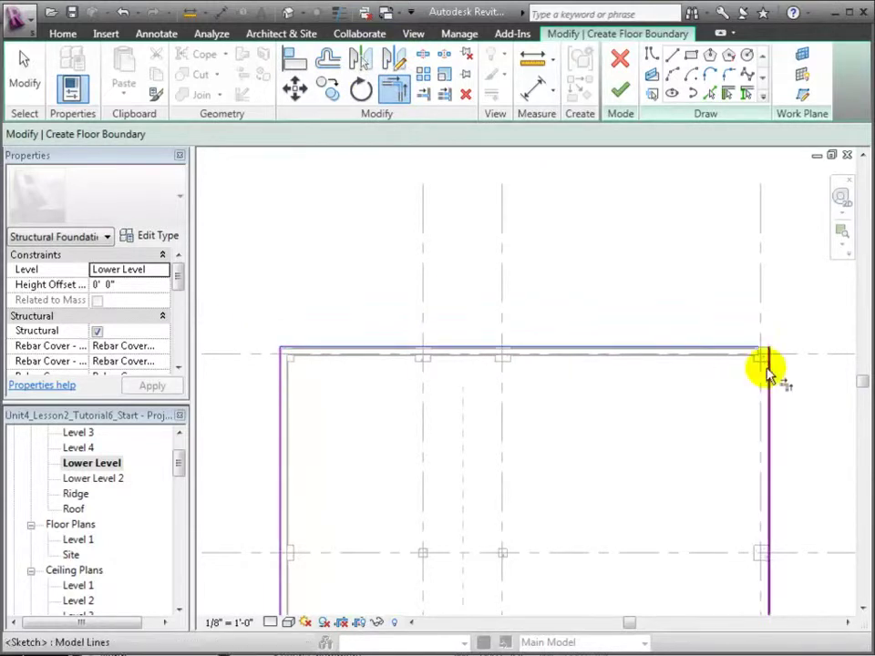
{"action": "middle_click_drag", "start_coordinate": [561, 597], "coordinate": [513, 402]}
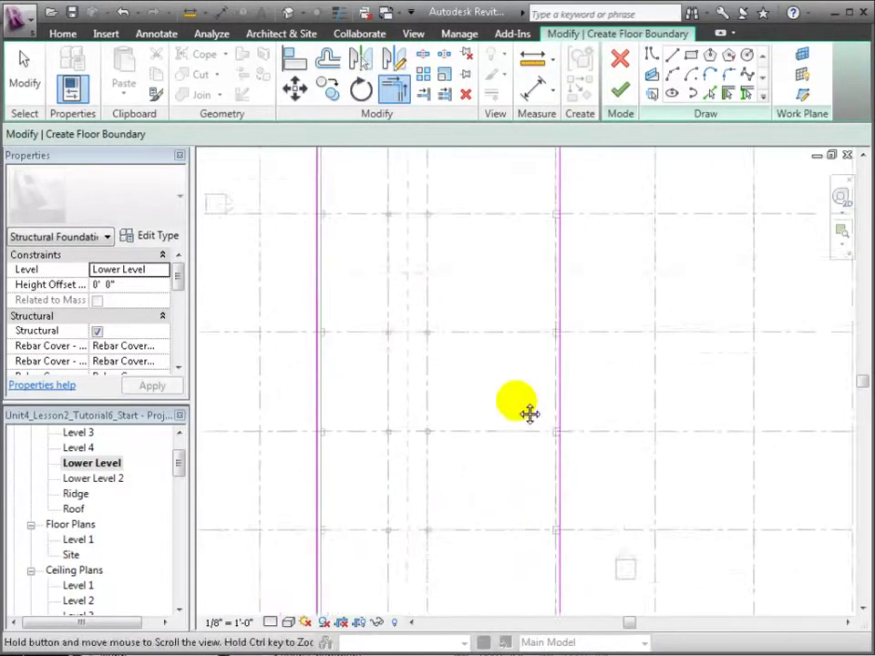
{"action": "left_click", "coordinate": [540, 533]}
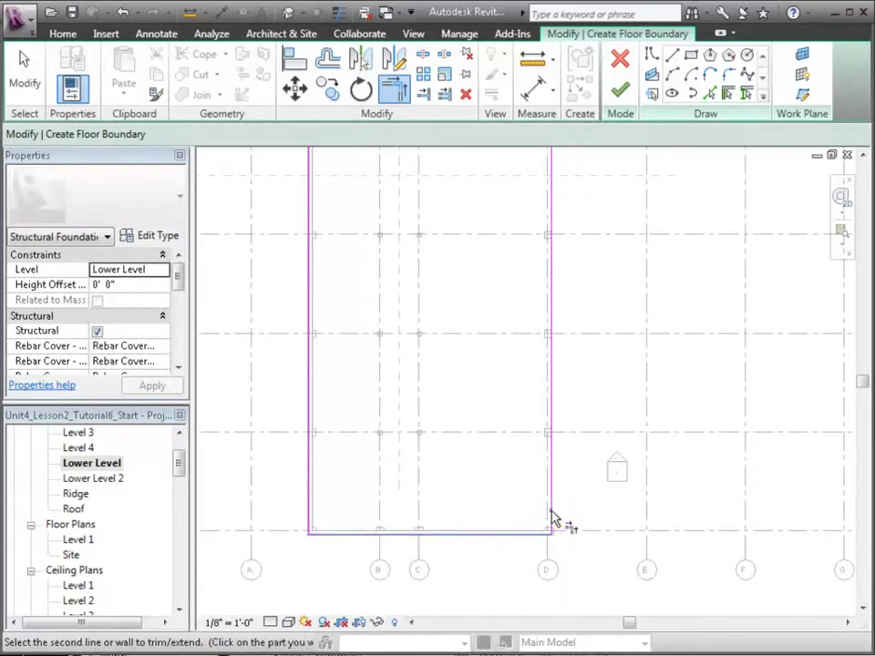
{"action": "left_click", "coordinate": [550, 514]}
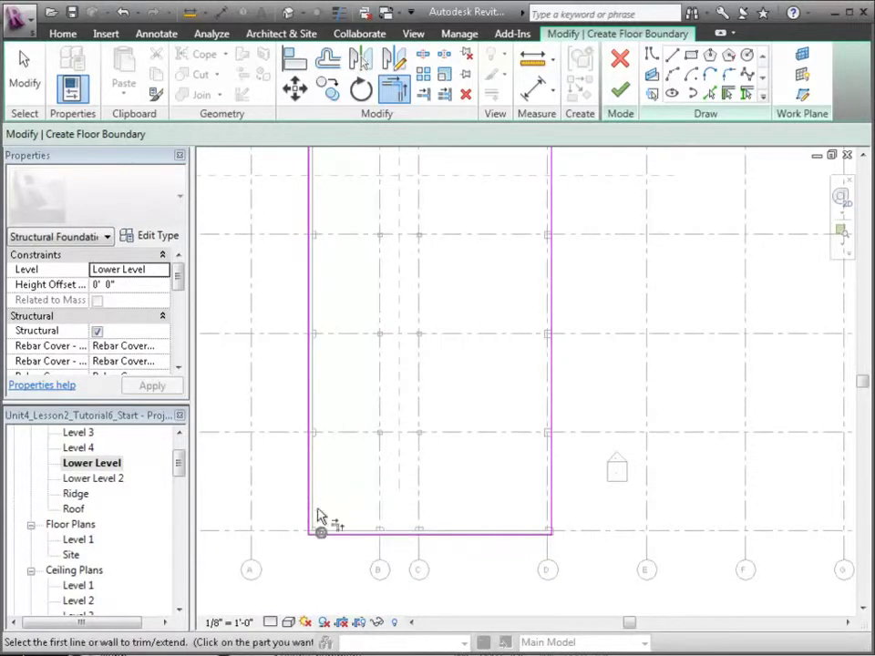
{"action": "left_click", "coordinate": [653, 76]}
Finish the sketch to create the 6" foundation slab and view it in 3D Structural Frame
{"action": "left_click", "coordinate": [622, 93]}
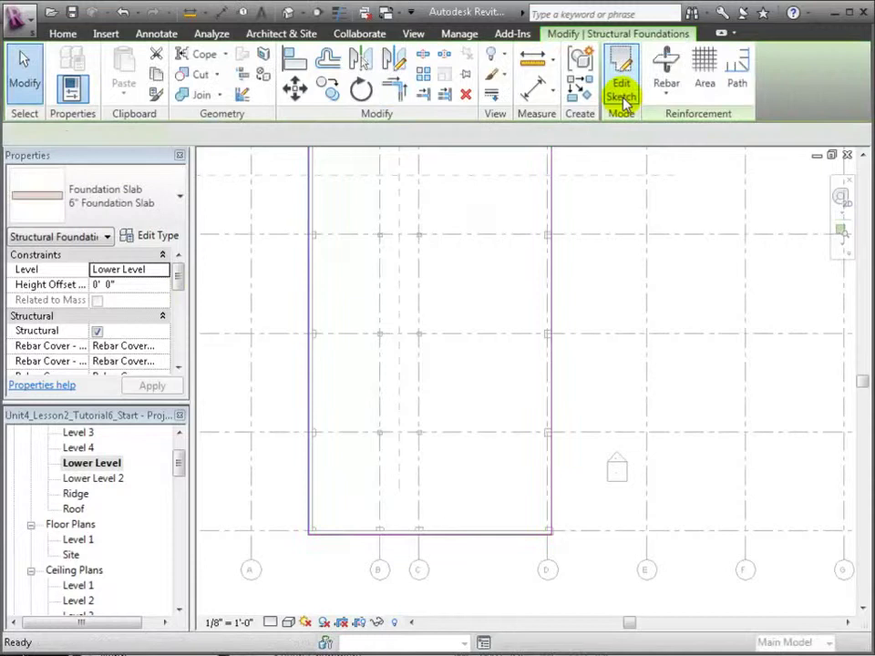
{"action": "double_click", "coordinate": [110, 554]}
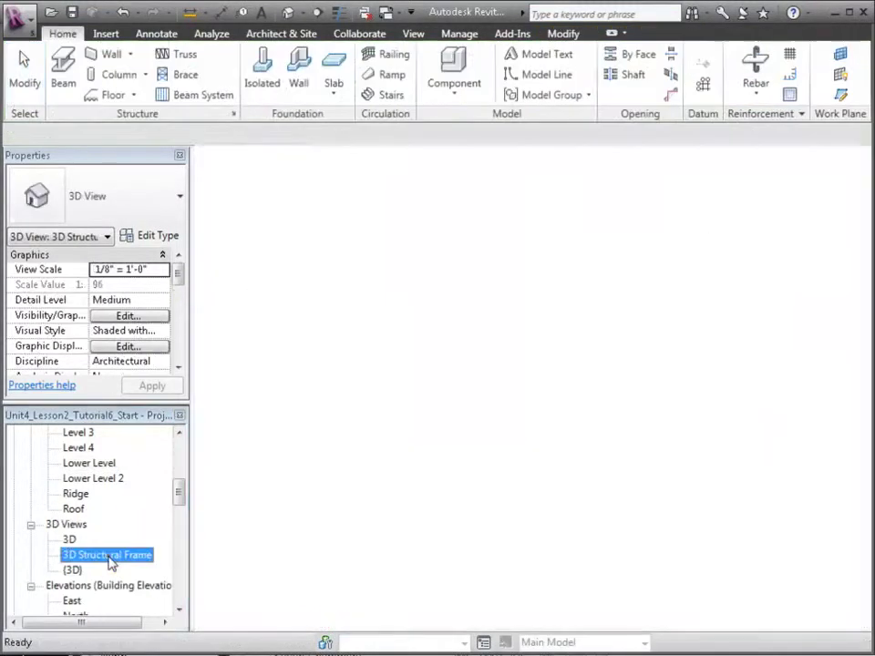
{"action": "left_click", "coordinate": [431, 553]}
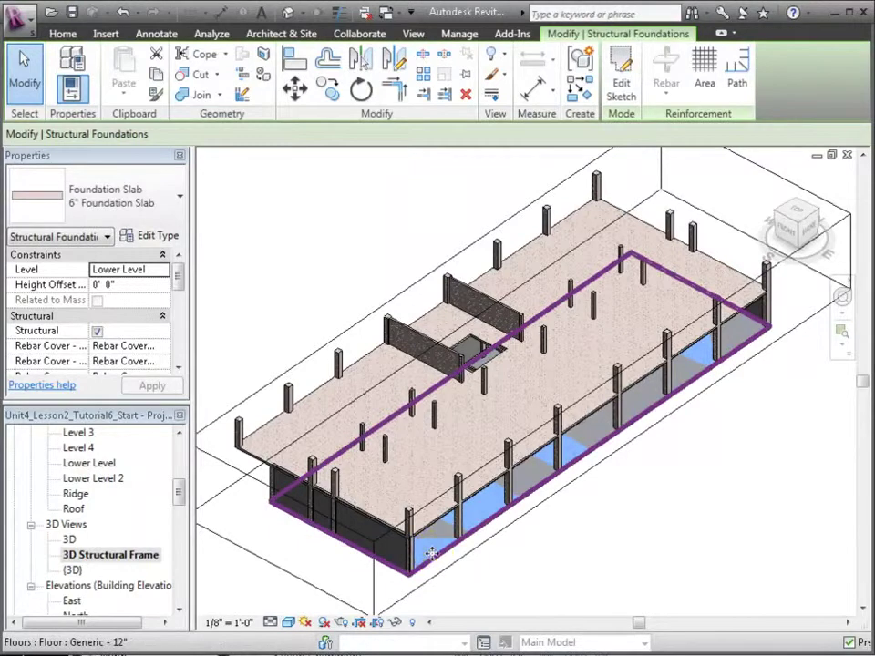
Delete the Generic 12" lower floor, leaving only the foundation slab
{"action": "left_click", "coordinate": [431, 554]}
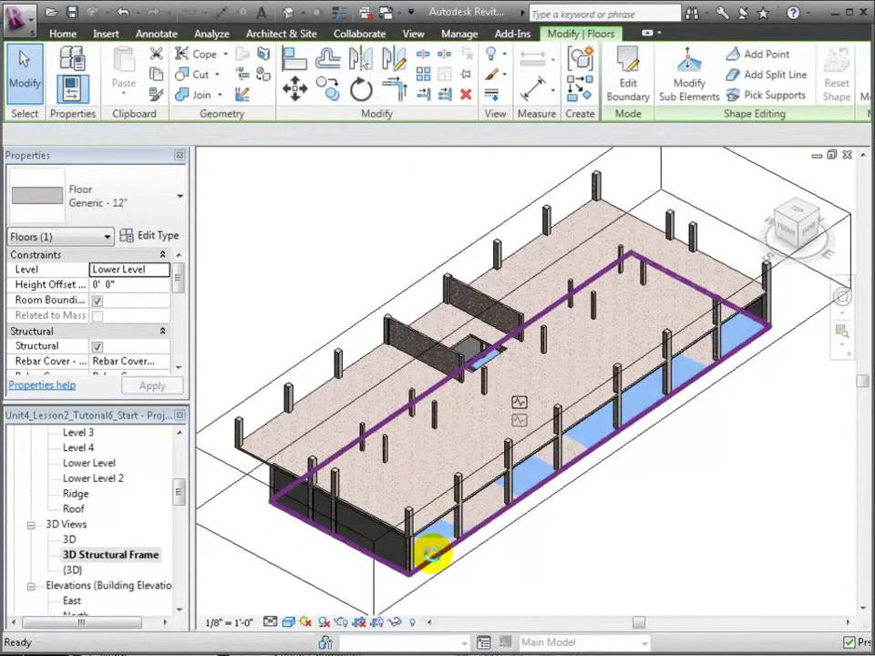
{"action": "key", "text": "Delete"}
{"action": "left_click", "coordinate": [860, 570]}
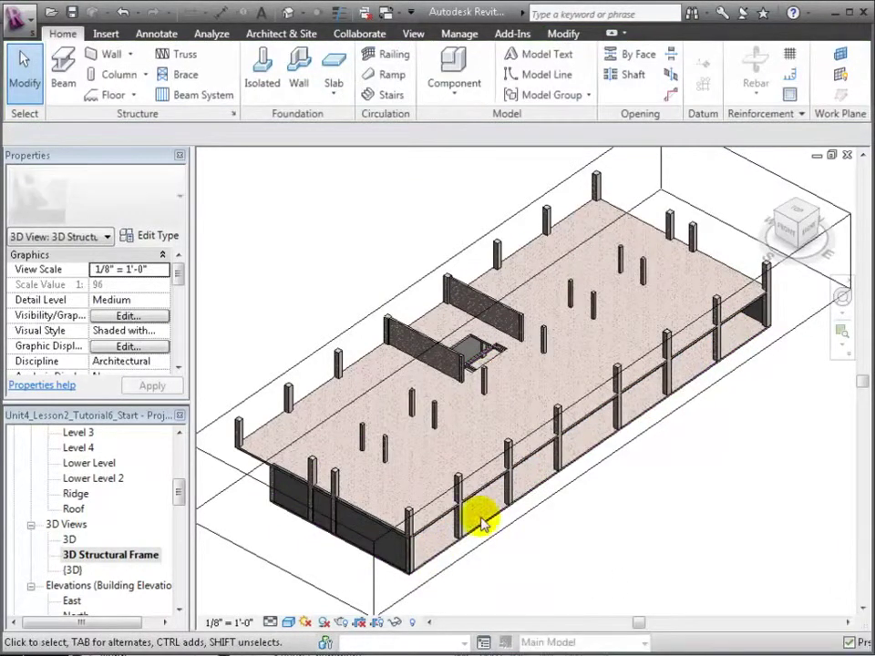
{"action": "left_click", "coordinate": [481, 522]}
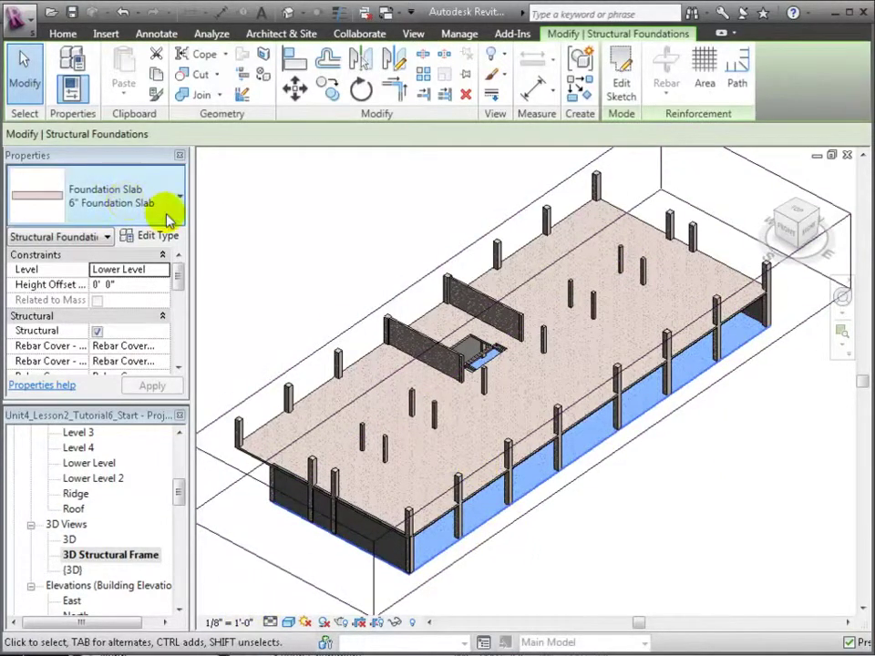
Place a 36" x 12" bearing wall footing under the front retaining wall
{"action": "left_click", "coordinate": [65, 36]}
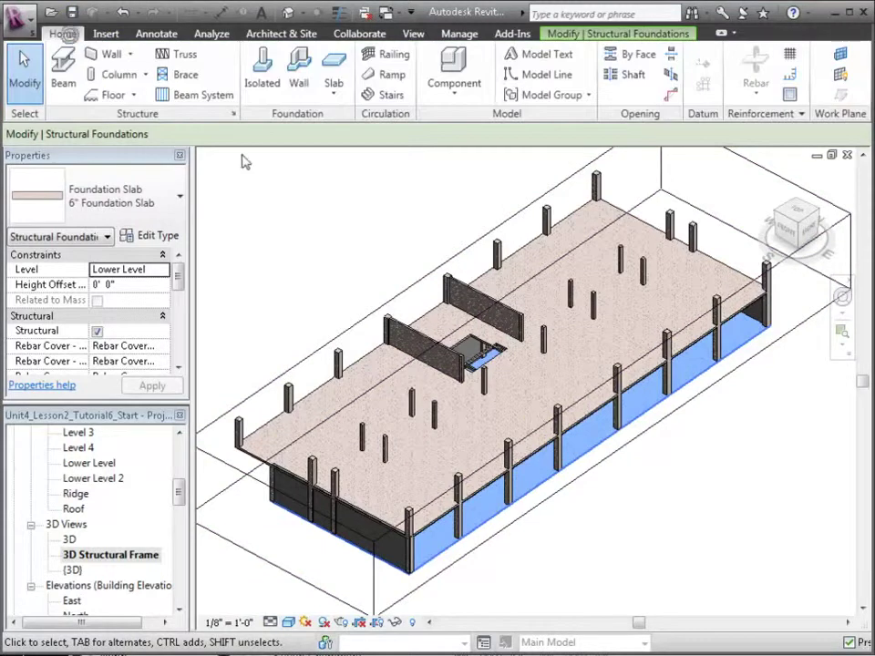
{"action": "left_click", "coordinate": [293, 95]}
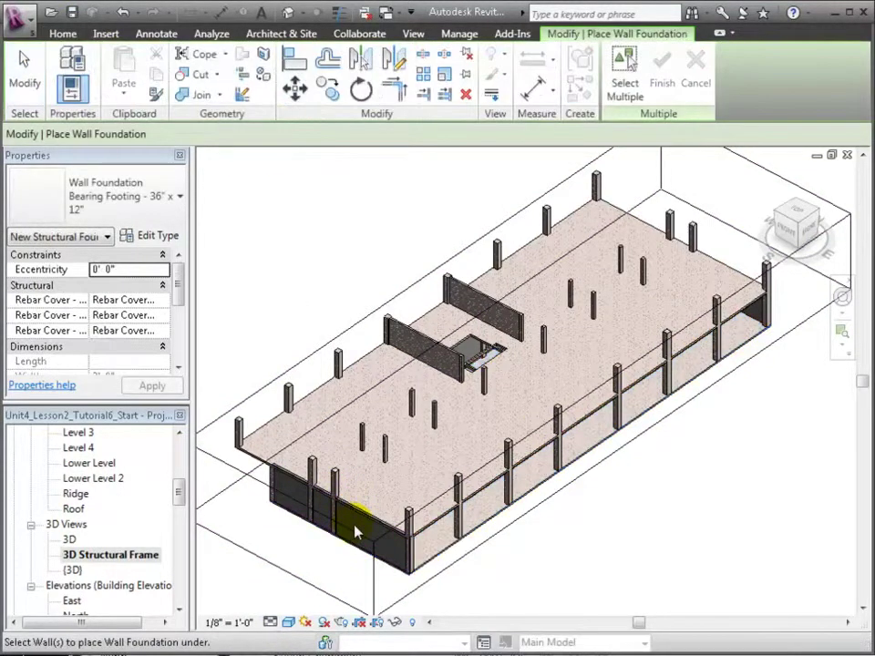
{"action": "left_click", "coordinate": [359, 520]}
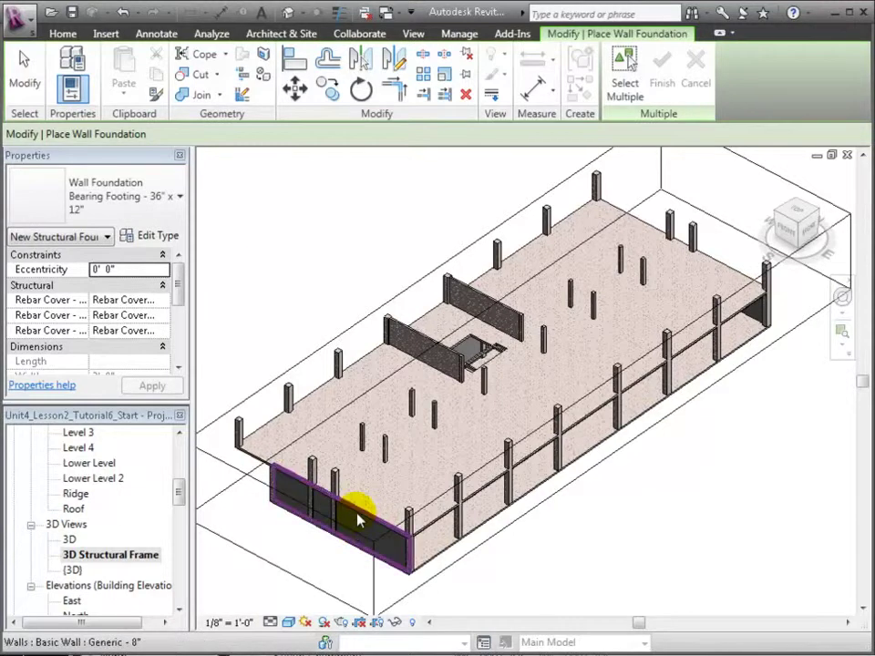
{"action": "left_click", "coordinate": [358, 520]}
{"action": "left_click", "coordinate": [358, 520]}
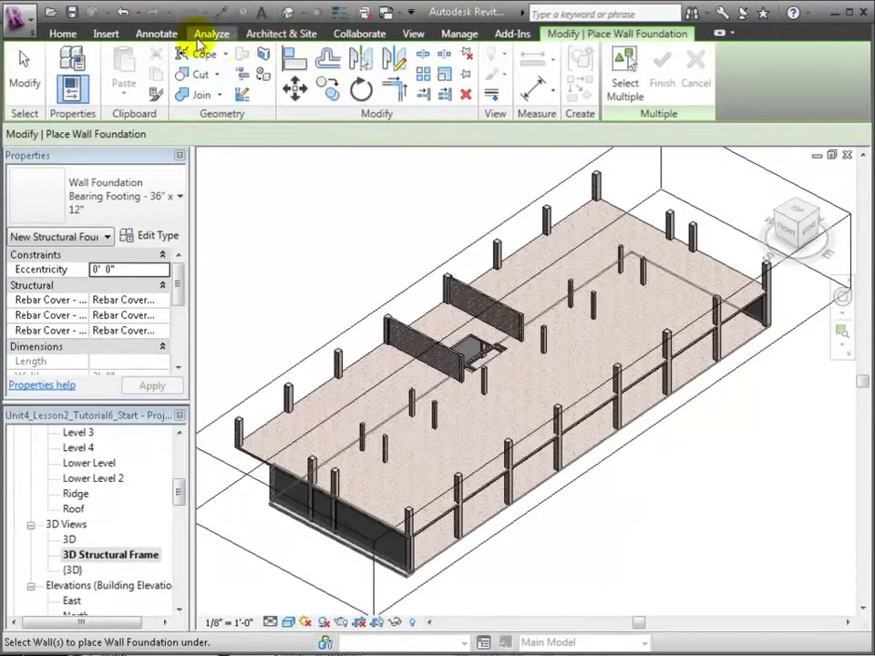
Load the Footing-Rectangular 72" x 48" x 18" family from Structural > Foundations
{"action": "left_click", "coordinate": [63, 34]}
{"action": "left_click", "coordinate": [262, 74]}
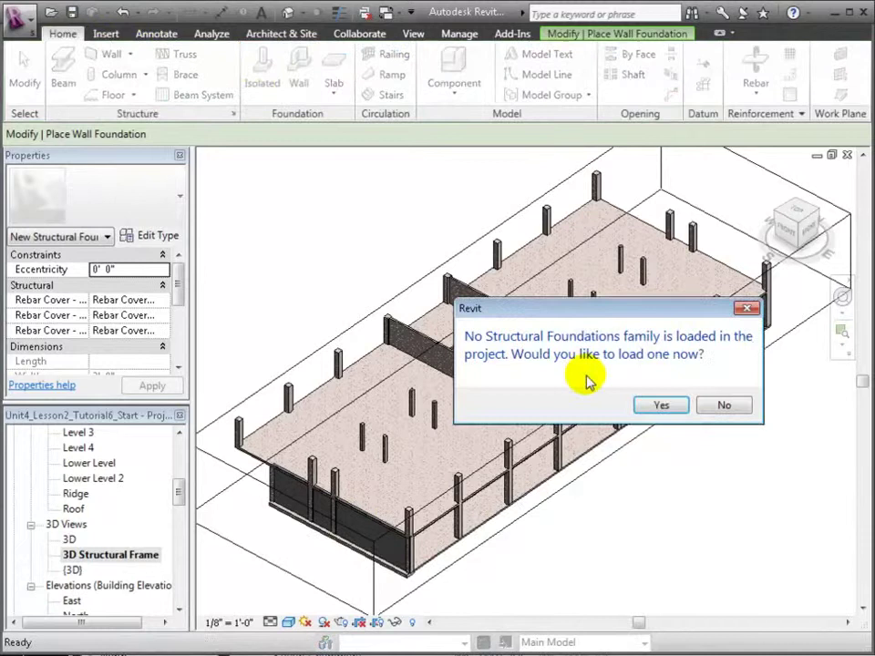
{"action": "left_click", "coordinate": [654, 406]}
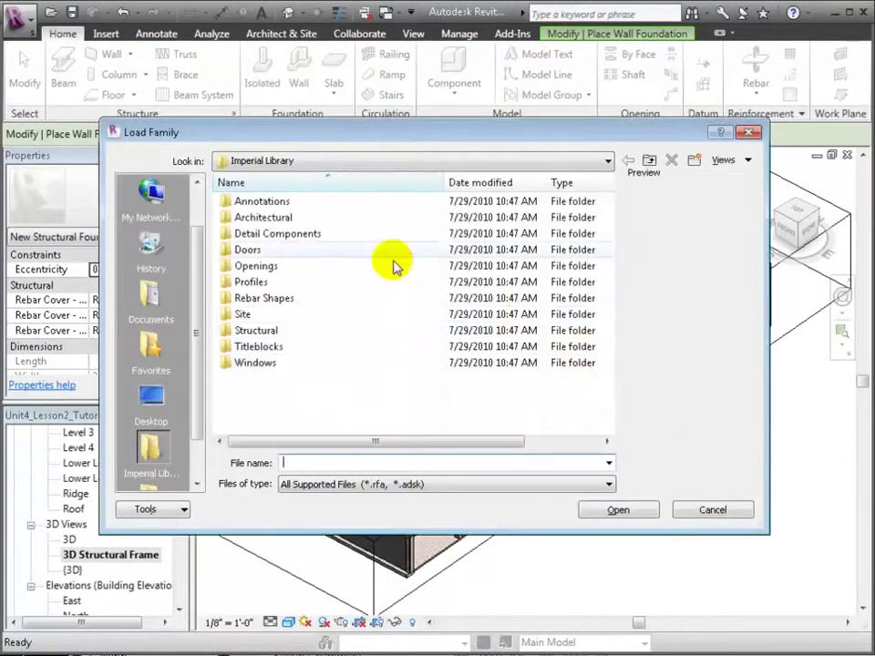
{"action": "double_click", "coordinate": [304, 330]}
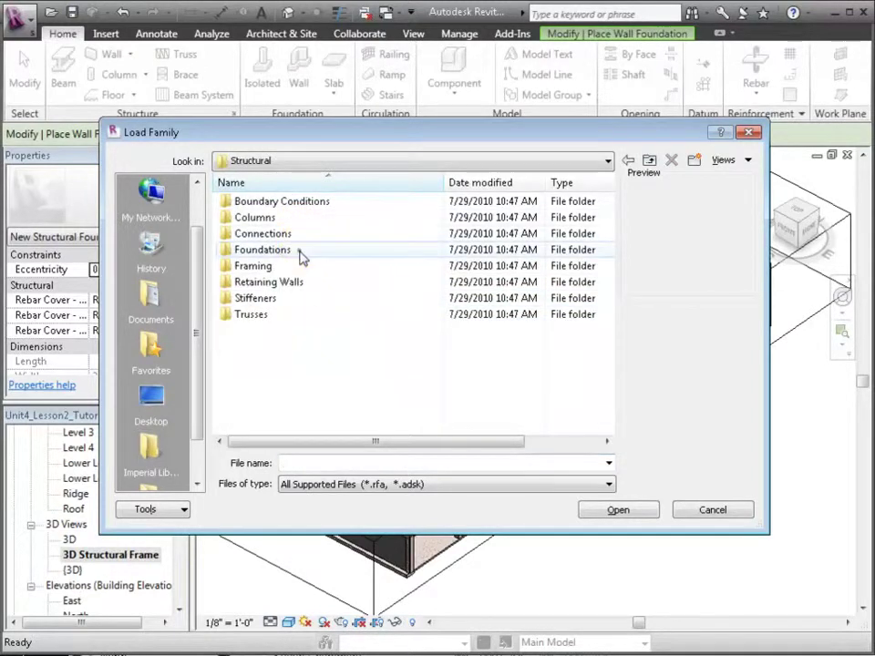
{"action": "double_click", "coordinate": [301, 252]}
{"action": "left_click", "coordinate": [303, 203]}
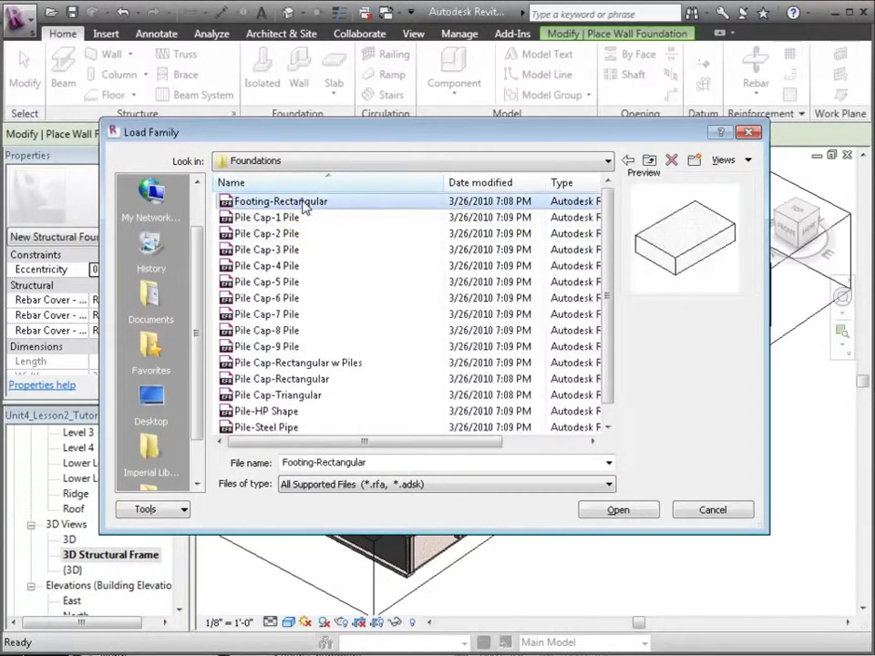
{"action": "left_click", "coordinate": [607, 510]}
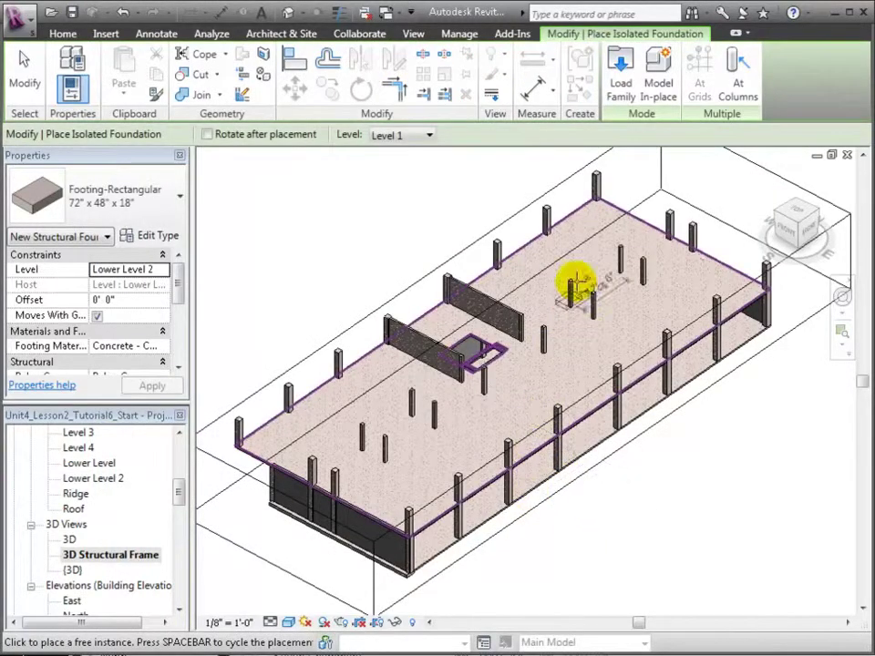
Place rectangular footings on the Lower Level under the four front columns
{"action": "left_click", "coordinate": [737, 80]}
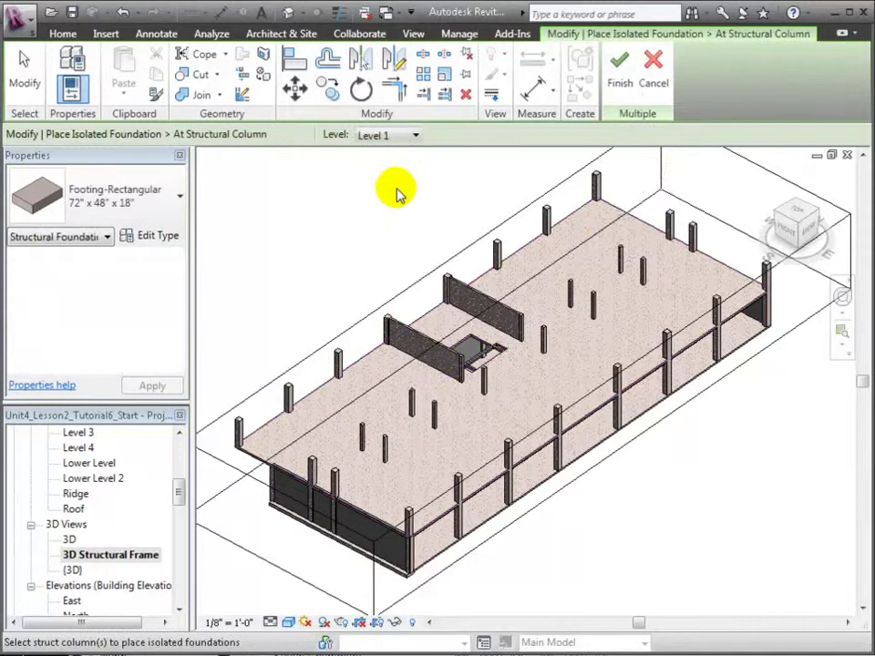
{"action": "left_click", "coordinate": [414, 135]}
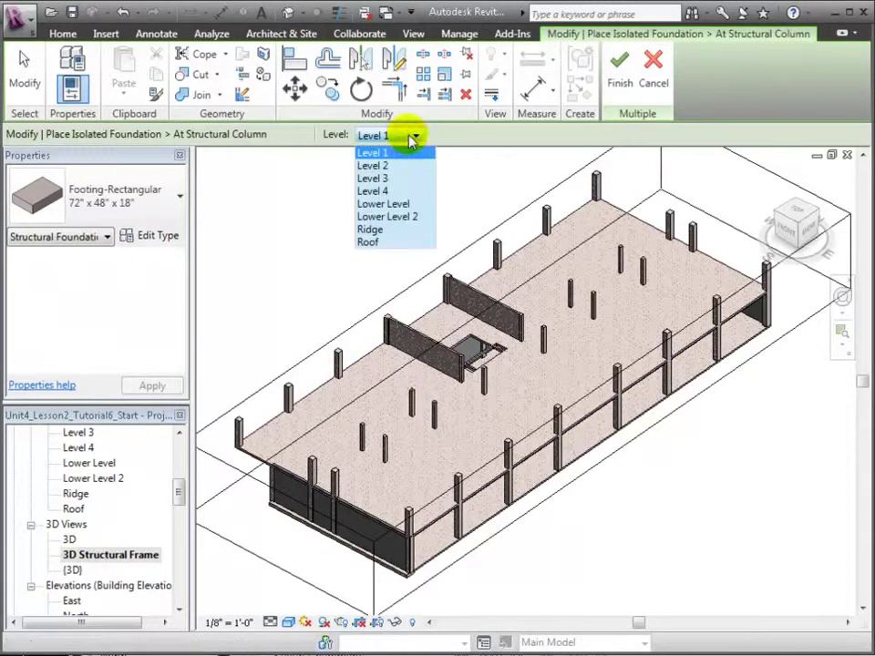
{"action": "left_click", "coordinate": [390, 203]}
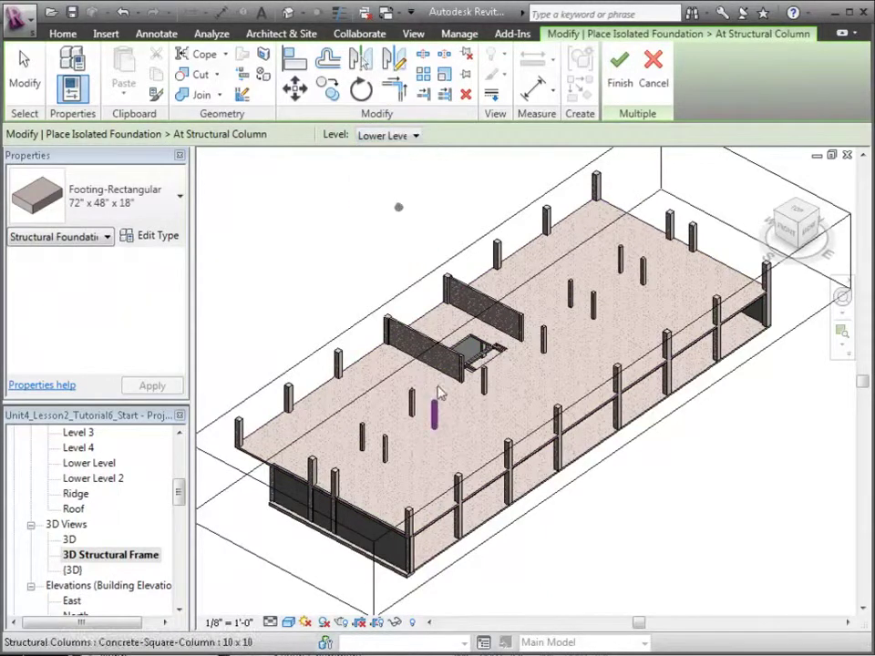
{"action": "left_click", "coordinate": [461, 542]}
{"action": "left_click", "coordinate": [507, 495]}
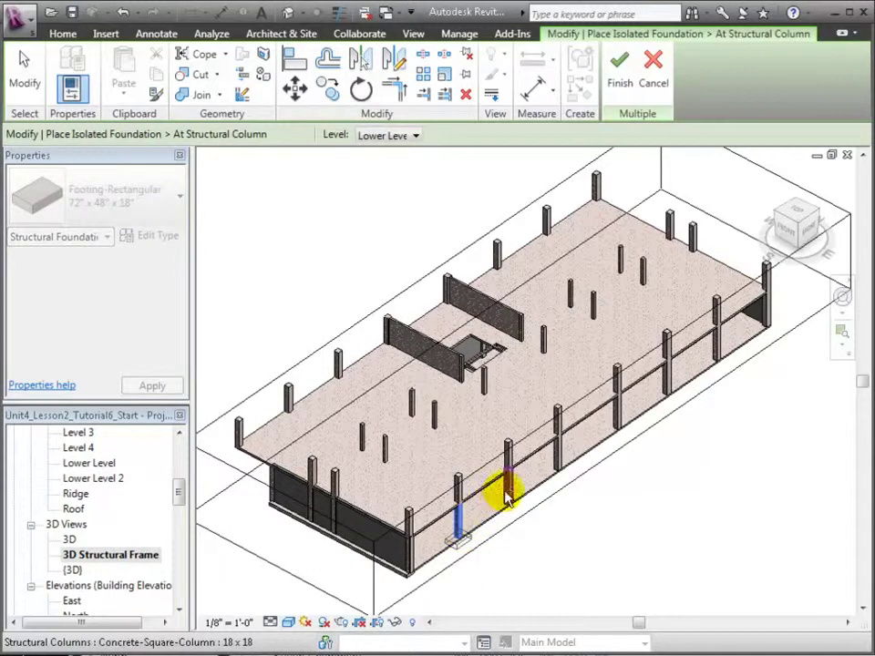
{"action": "left_click", "coordinate": [557, 458]}
{"action": "left_click", "coordinate": [618, 400]}
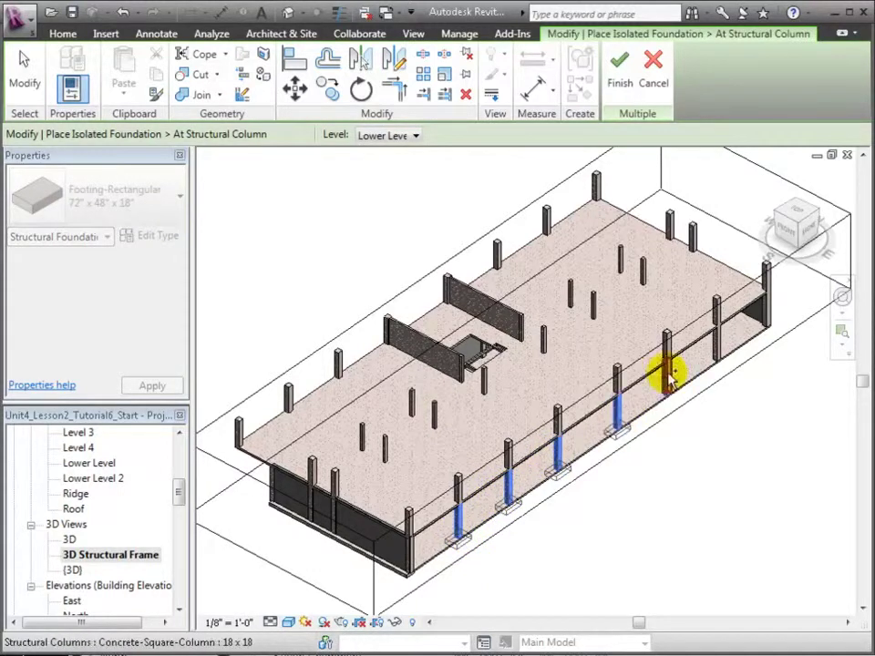
{"action": "left_click", "coordinate": [620, 77]}
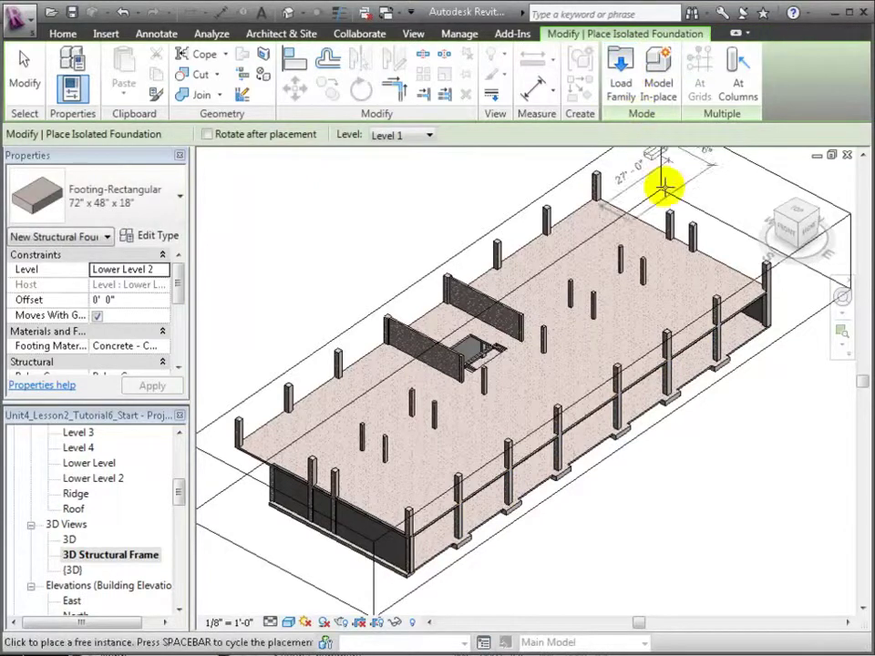
{"action": "key", "text": "Escape"}
{"action": "key", "text": "Escape"}
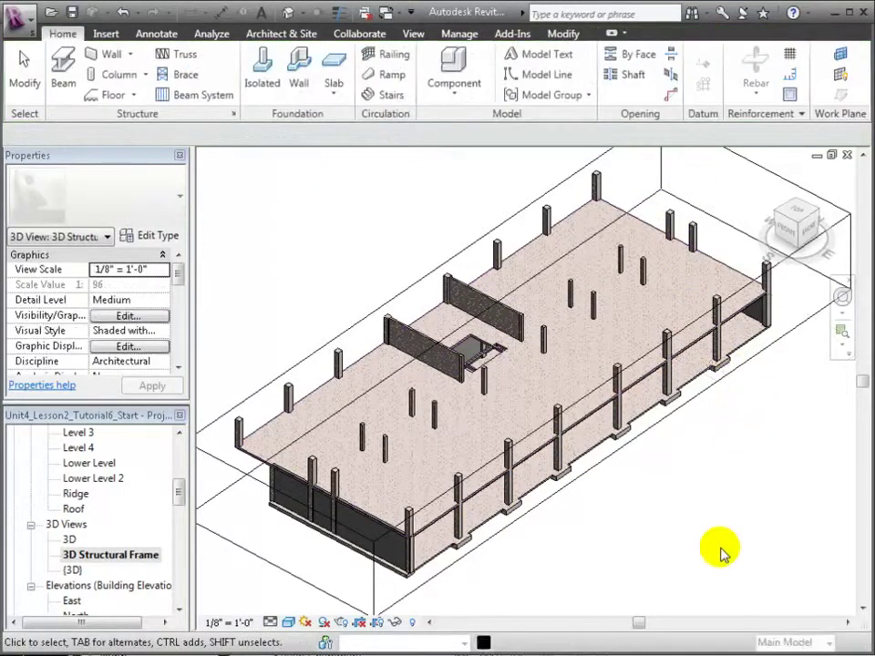
{"action": "middle_click_drag", "start_coordinate": [670, 556], "coordinate": [685, 502], "text": "shift"}
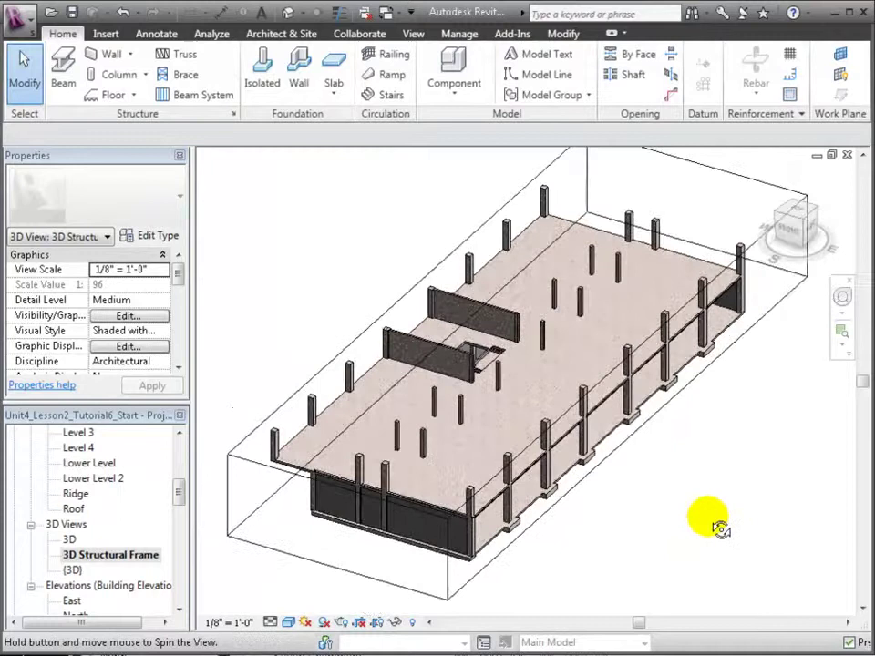